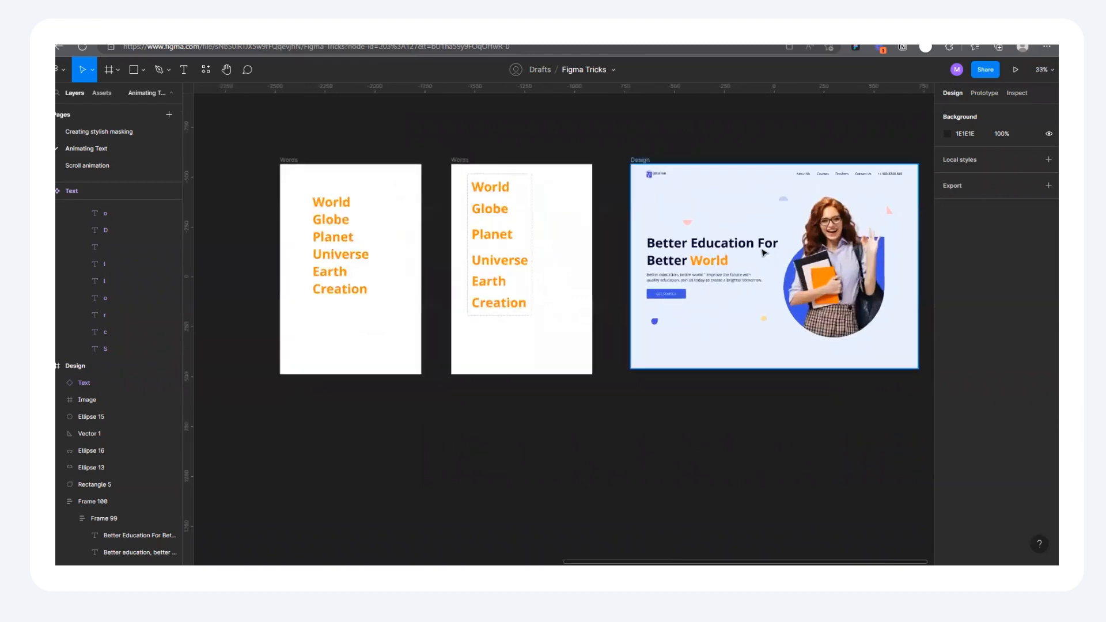
# Examine the word lists in the two Words frames and the orange word in the Design frame's heading
pyautogui.scroll(5, 584, 269)
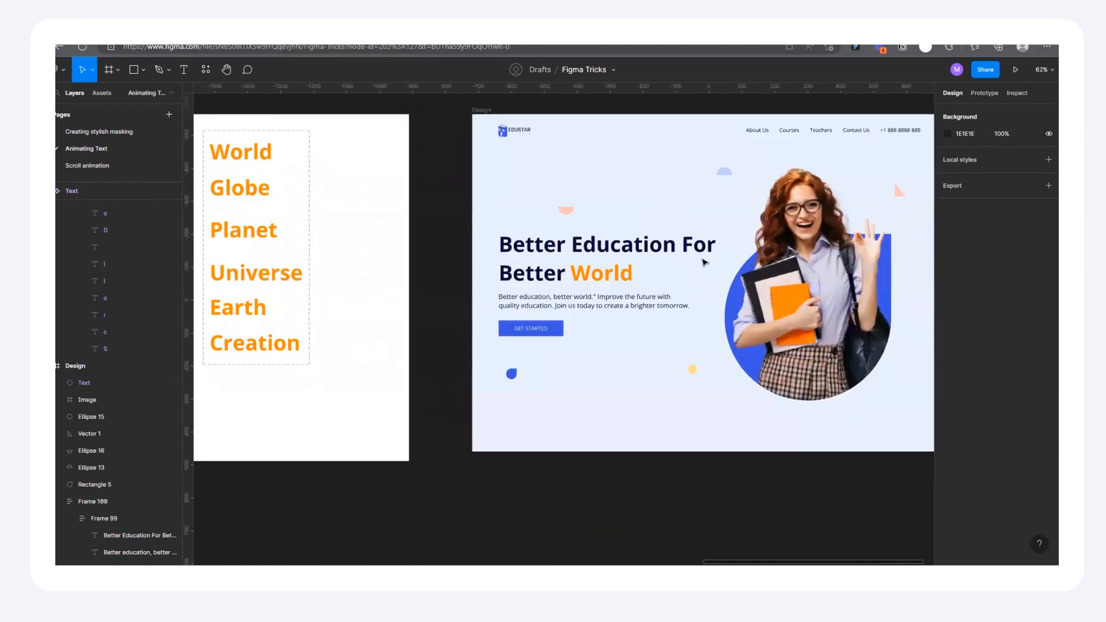
pyautogui.scroll(-4, 704, 263)
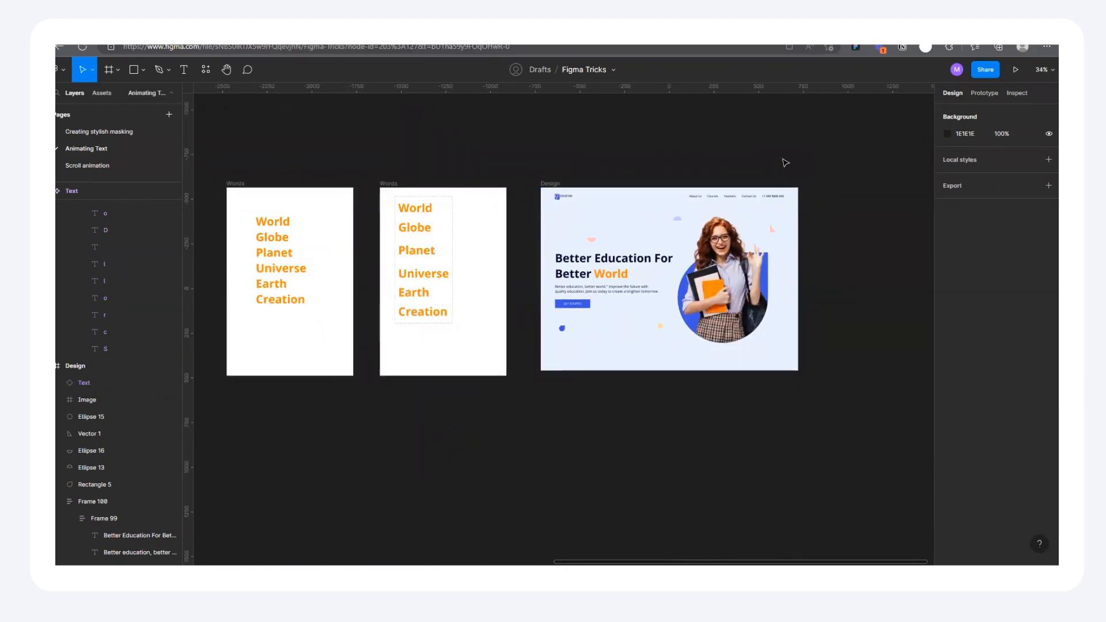
pyautogui.scroll(-2, 791, 185)
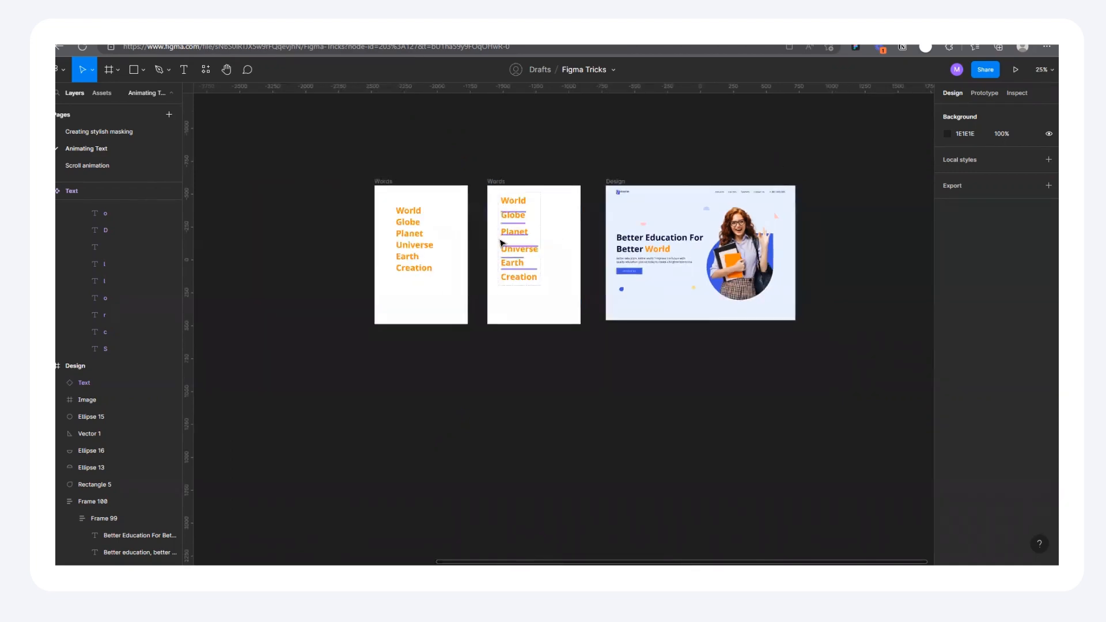
pyautogui.scroll(4, 373, 251)
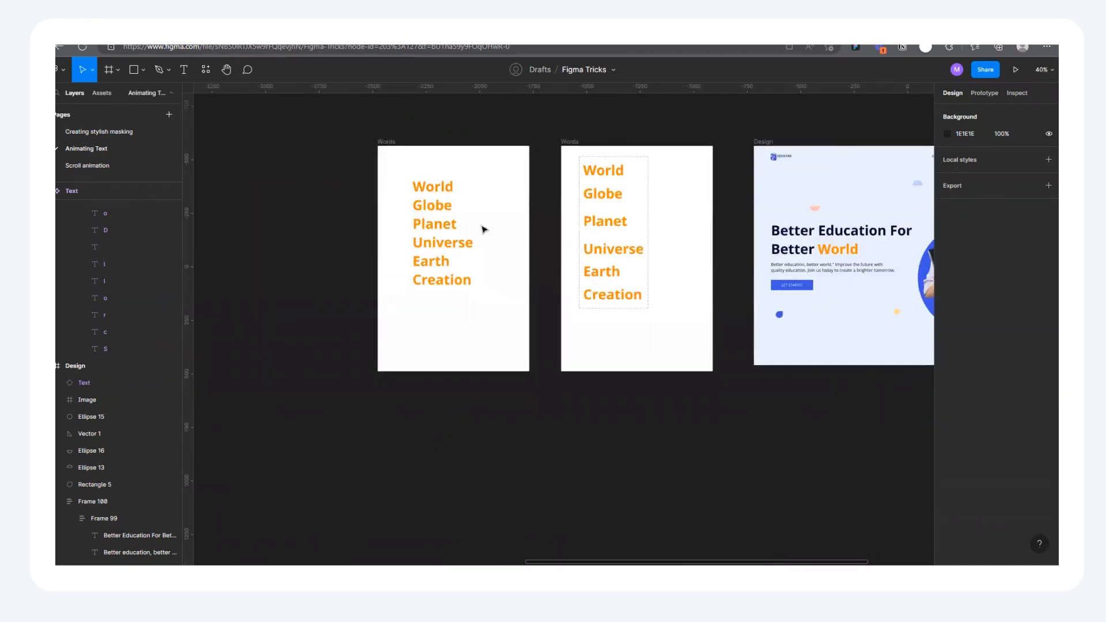
pyautogui.scroll(-1, 455, 271)
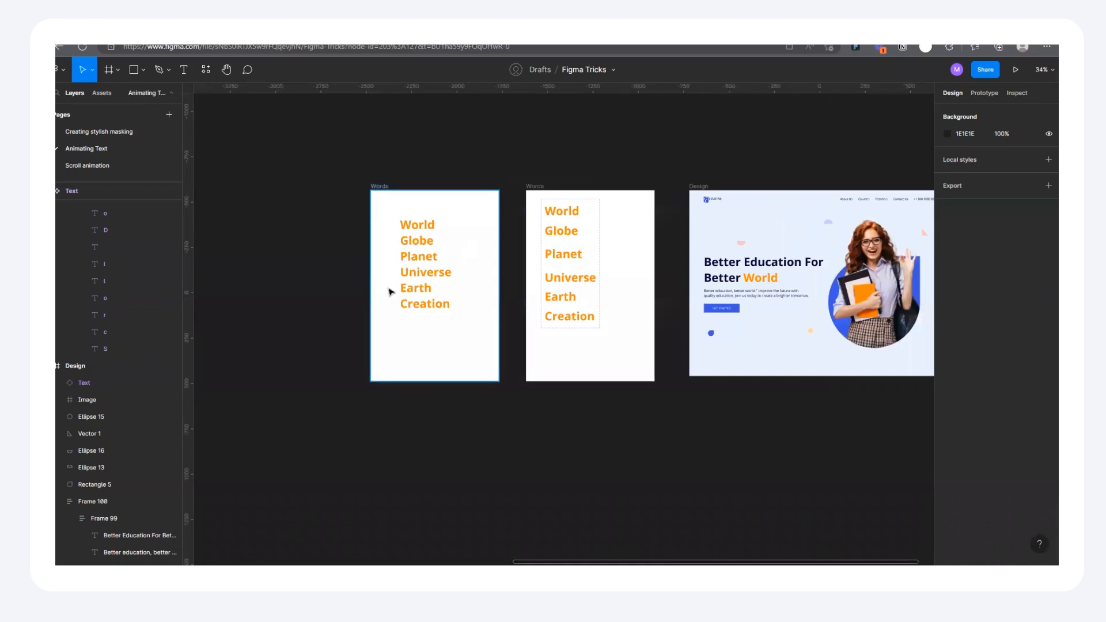
pyautogui.scroll(5, 392, 288)
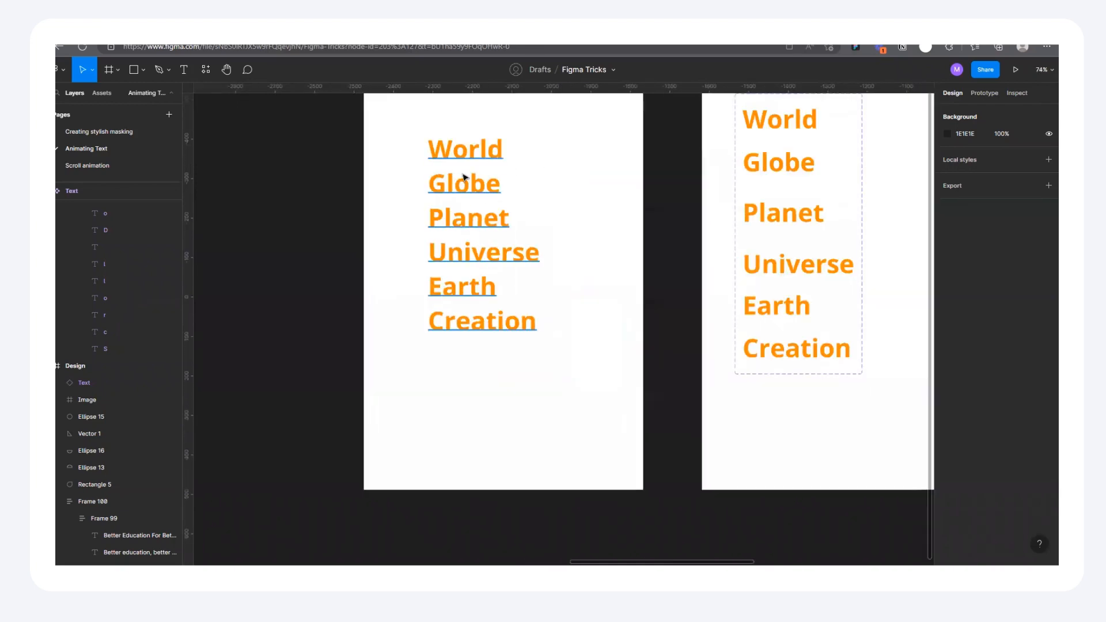
pyautogui.click(533, 251)
pyautogui.scroll(-5, 533, 251)
pyautogui.scroll(3, 513, 240)
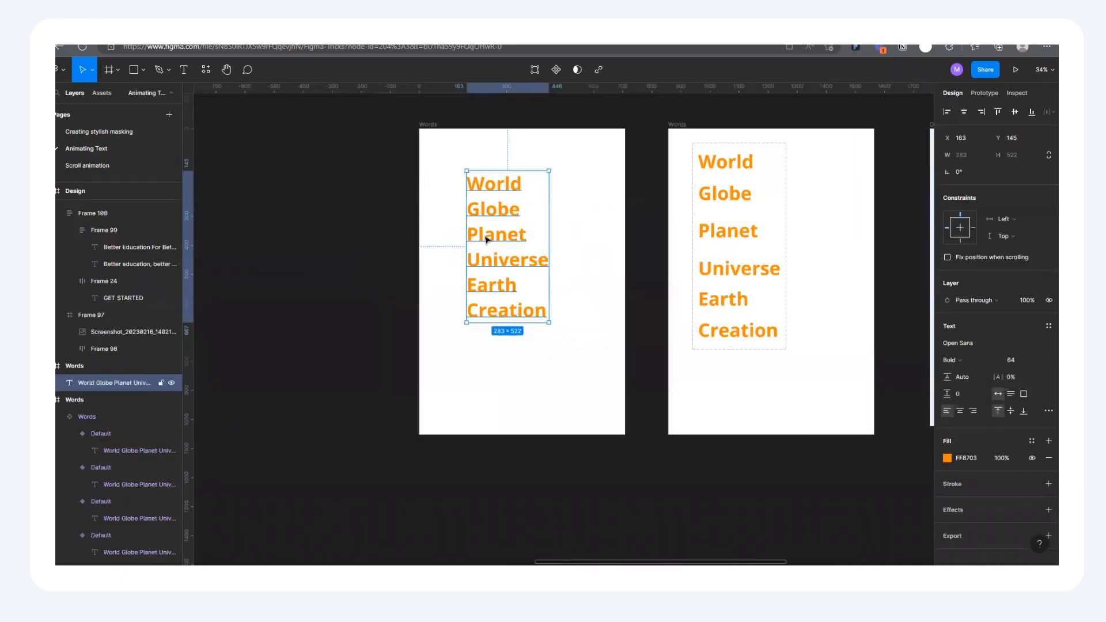
pyautogui.moveTo(345, 256); pyautogui.dragTo(303, 257)
pyautogui.doubleClick(303, 257)
pyautogui.scroll(-4, 533, 265)
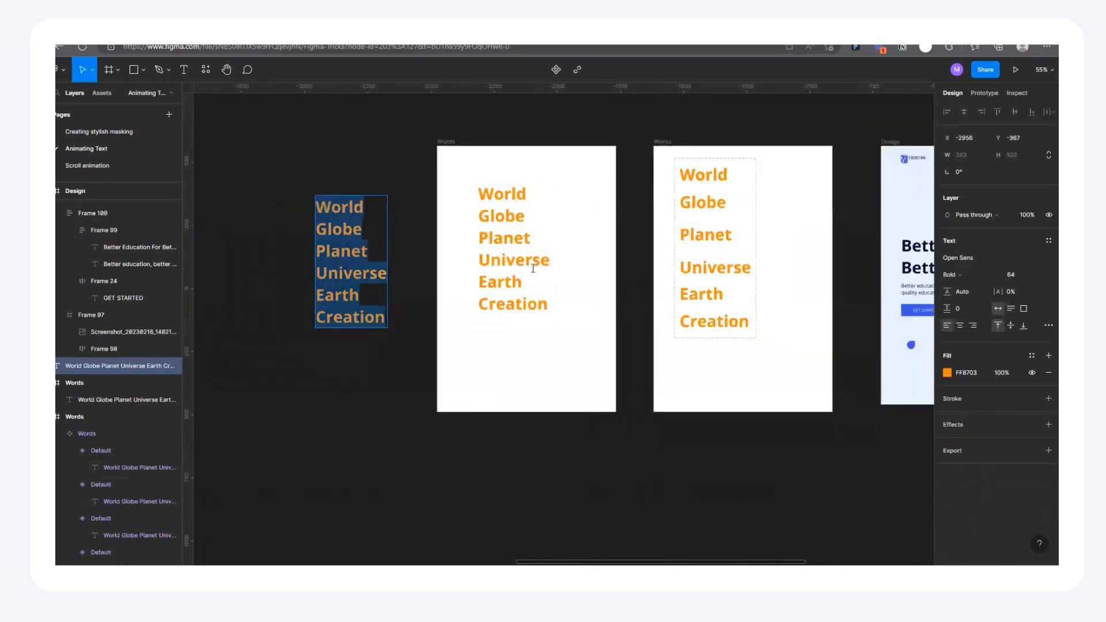
pyautogui.scroll(3, 378, 233)
pyautogui.press('Escape')
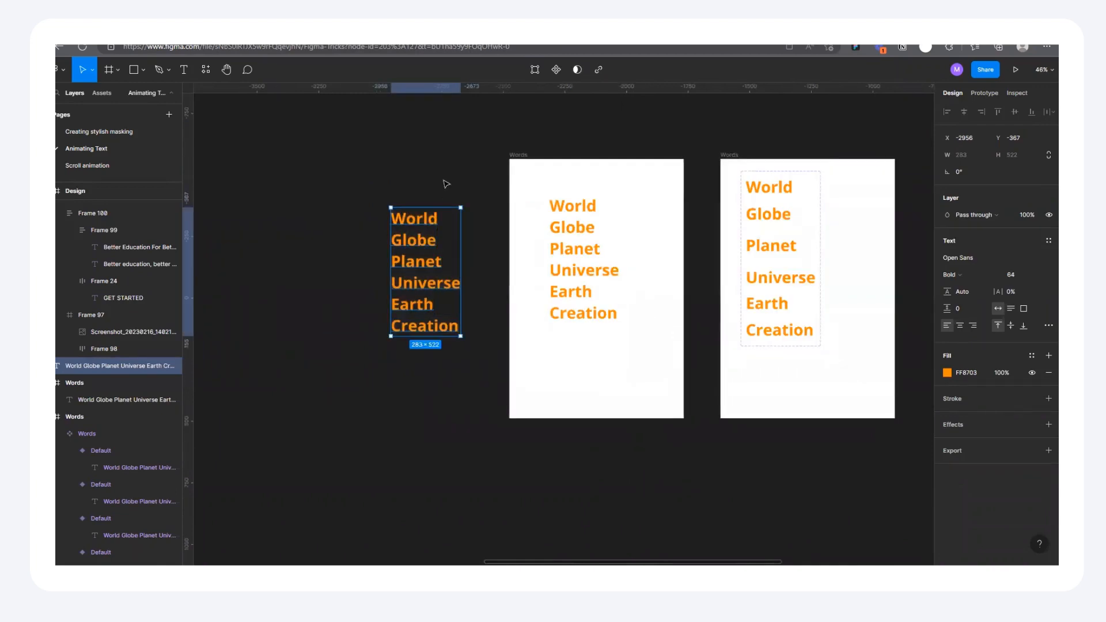
pyautogui.press('Delete')
# Add a text object on the empty canvas beside the Words frames, with World, Globe, Planet and Uni on separate lines
pyautogui.click(188, 81)
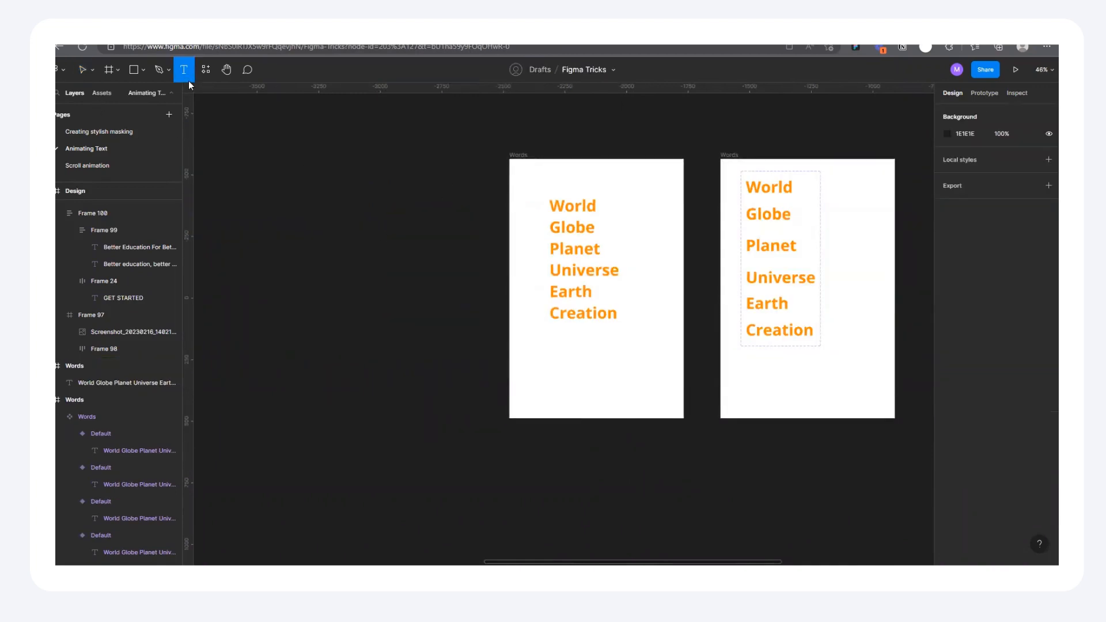
pyautogui.click(363, 217)
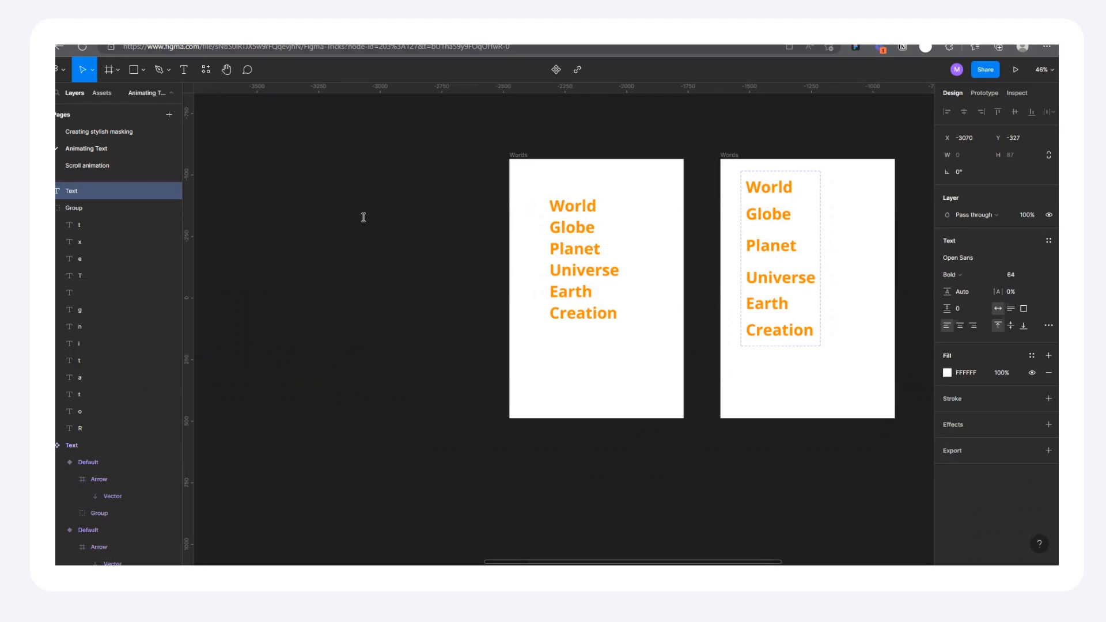
pyautogui.write('Worls')
pyautogui.press('BackSpace')
pyautogui.write('d')
pyautogui.press('Return')
pyautogui.write('Globe')
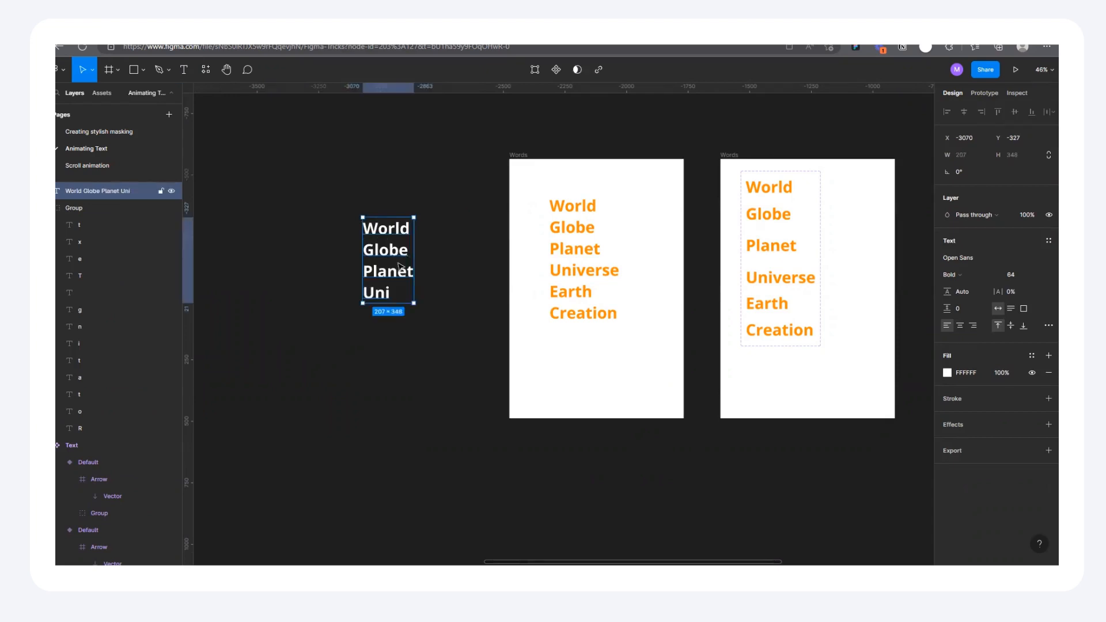
pyautogui.moveTo(398, 264); pyautogui.dragTo(394, 233)
pyautogui.scroll(3, 416, 233)
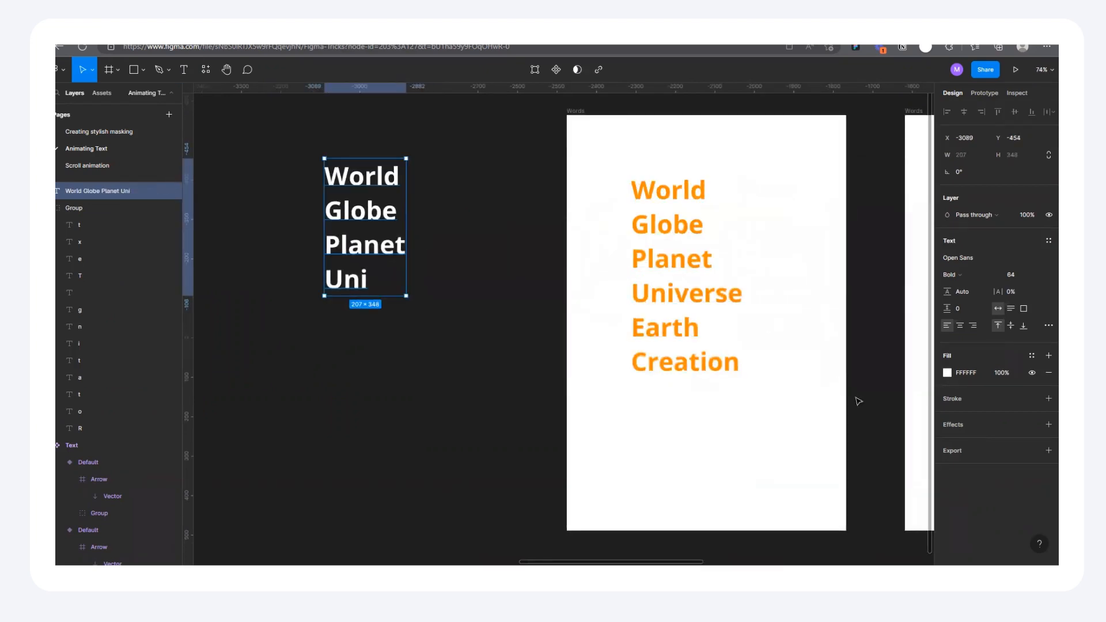
# Copy the properties of the orange word list onto the new white text, and delete that text
pyautogui.click(687, 269)
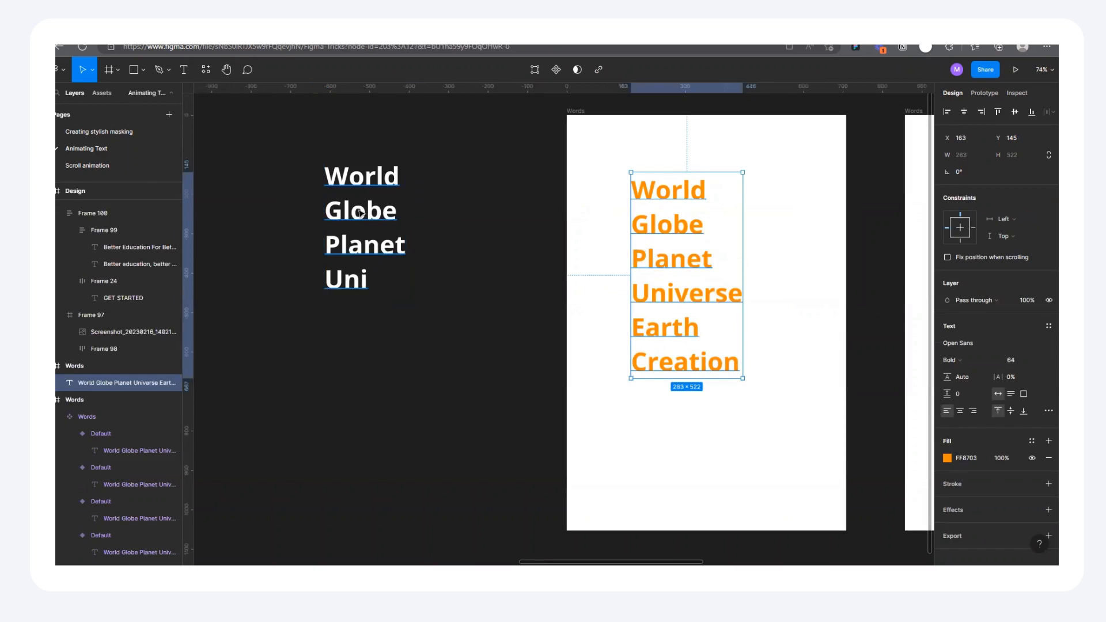
pyautogui.click(361, 212)
pyautogui.click(698, 260)
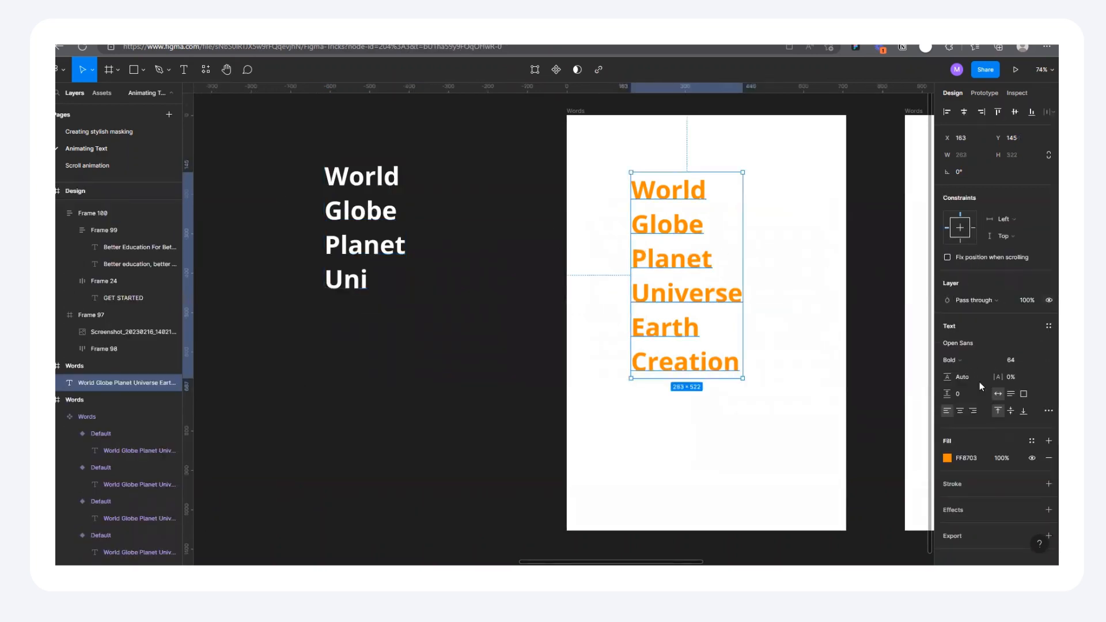
pyautogui.rightClick(678, 232)
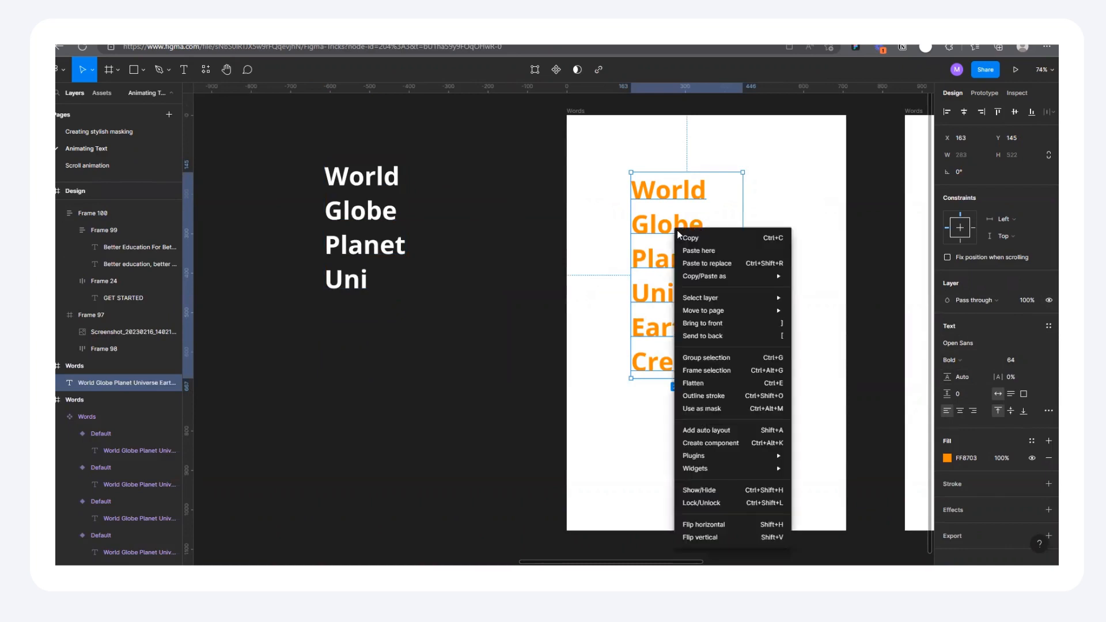
pyautogui.moveTo(717, 275)
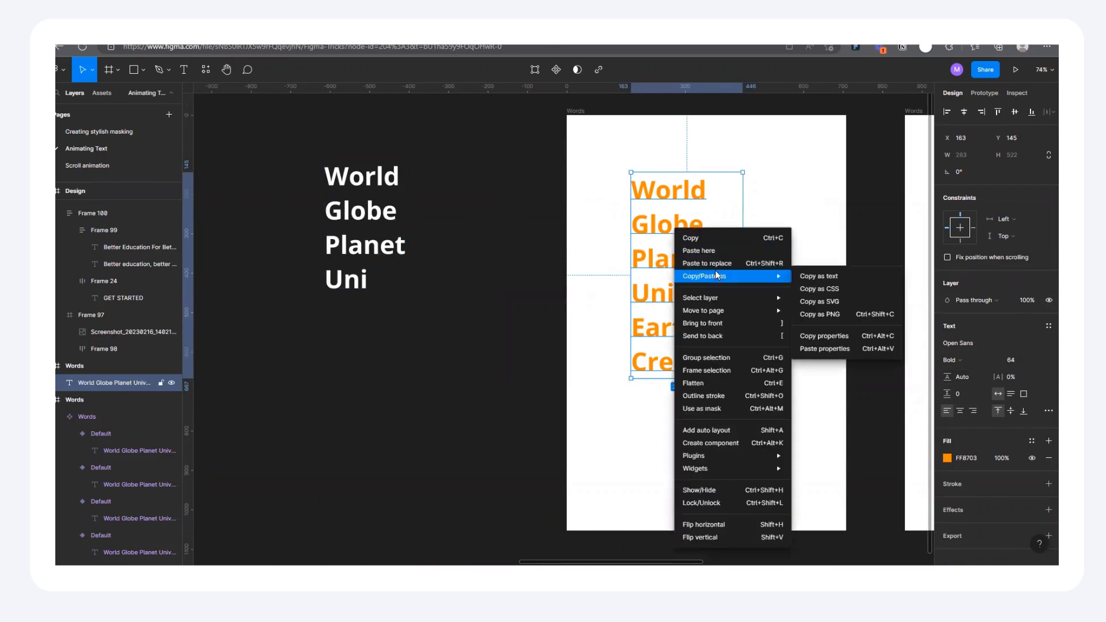
pyautogui.click(832, 336)
pyautogui.click(353, 176)
pyautogui.rightClick(375, 172)
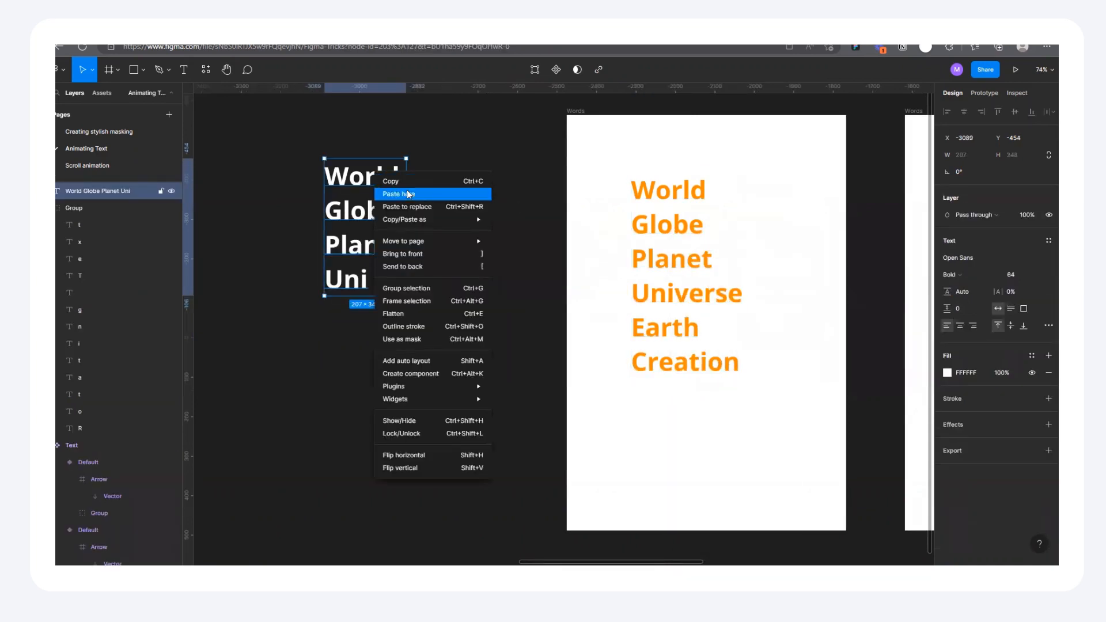
pyautogui.moveTo(440, 222)
pyautogui.click(554, 280)
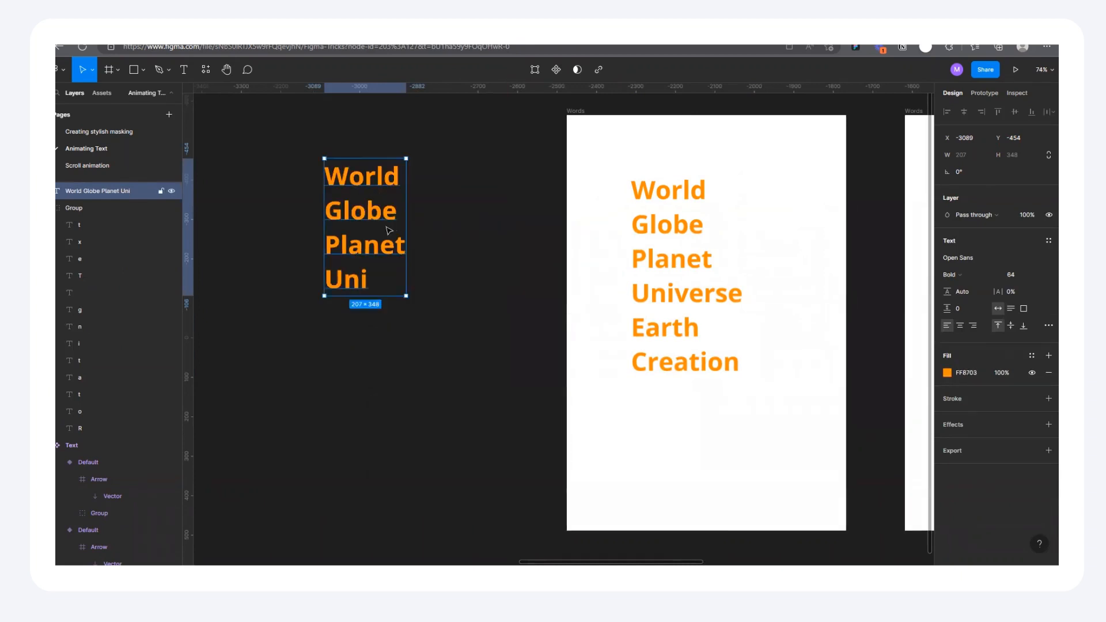
pyautogui.moveTo(360, 238); pyautogui.dragTo(439, 261)
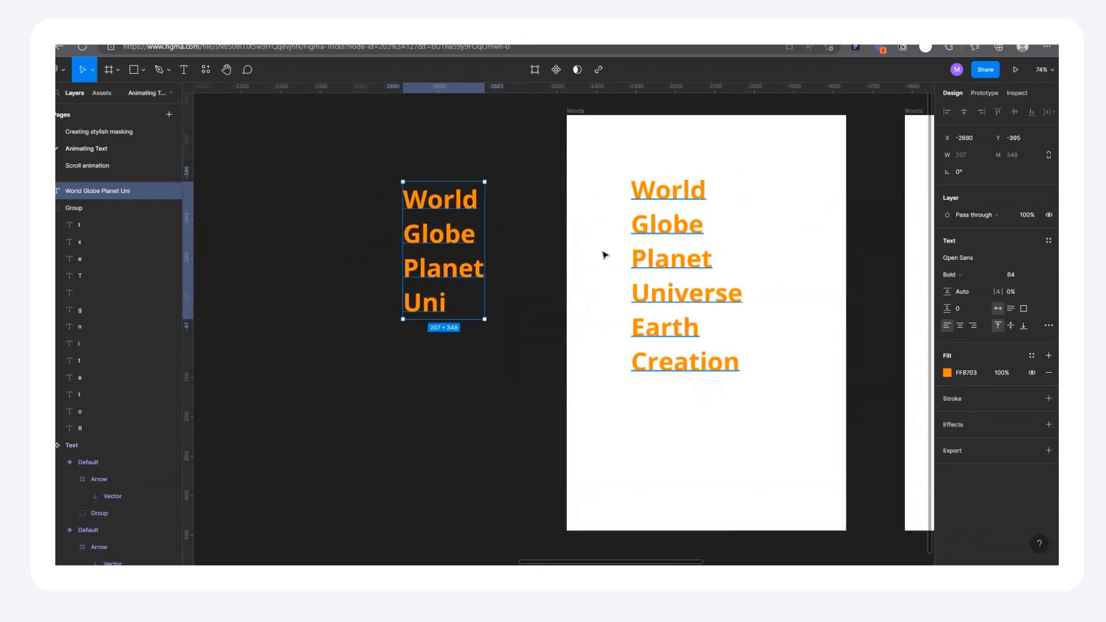
pyautogui.press('Delete')
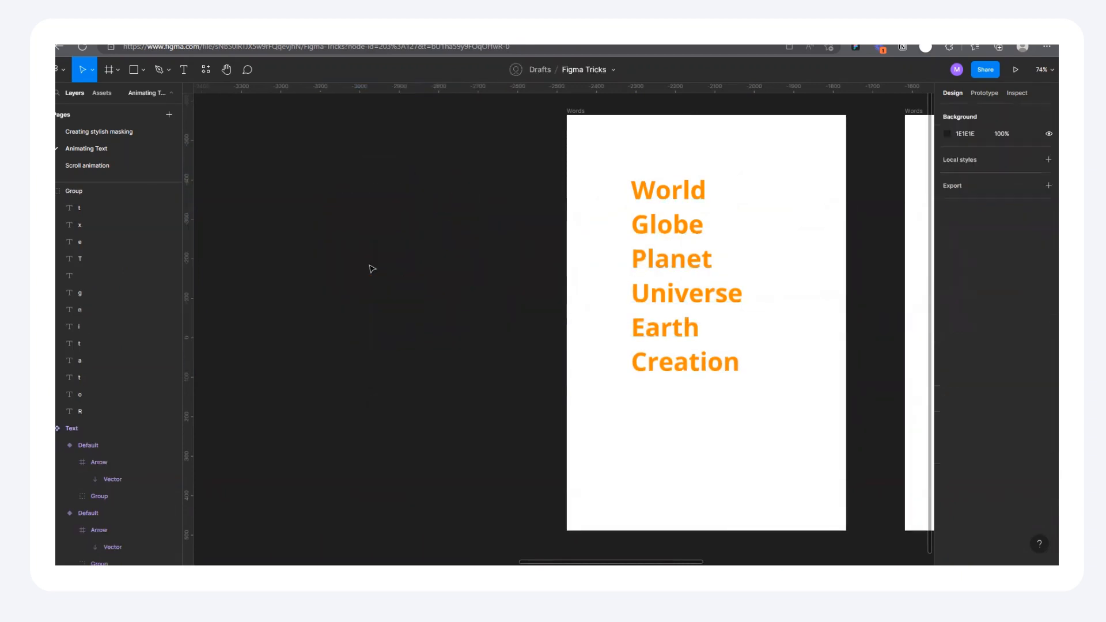
# Place a duplicate of the first Words frame's orange six-word list on the empty canvas outside the frame
pyautogui.click(672, 215)
pyautogui.scroll(-5, 710, 263)
pyautogui.scroll(5, 715, 253)
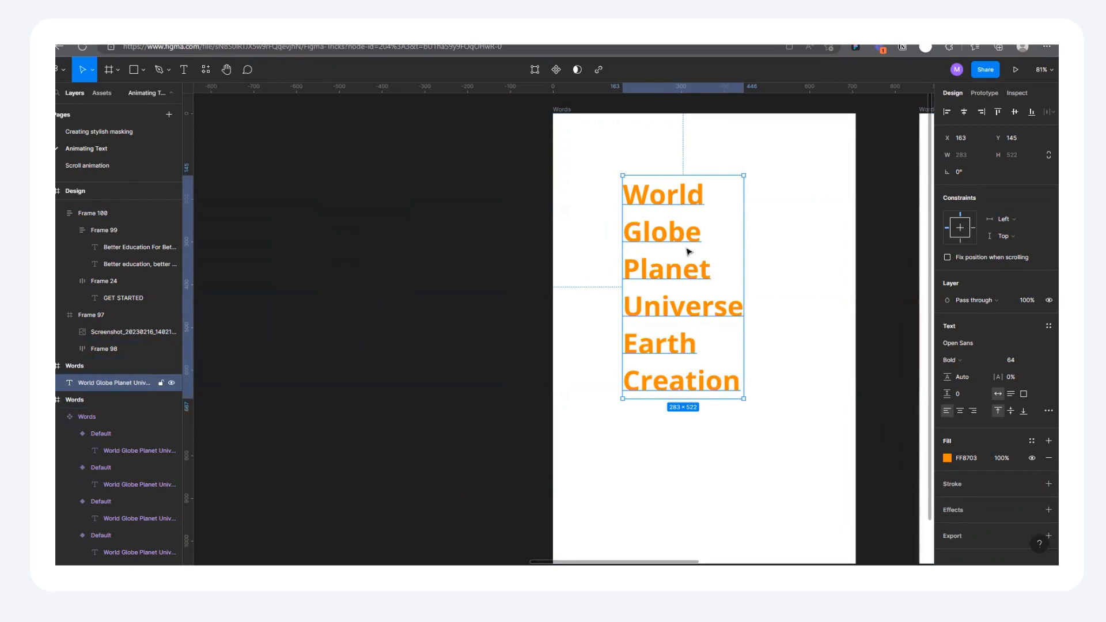
pyautogui.scroll(-5, 749, 236)
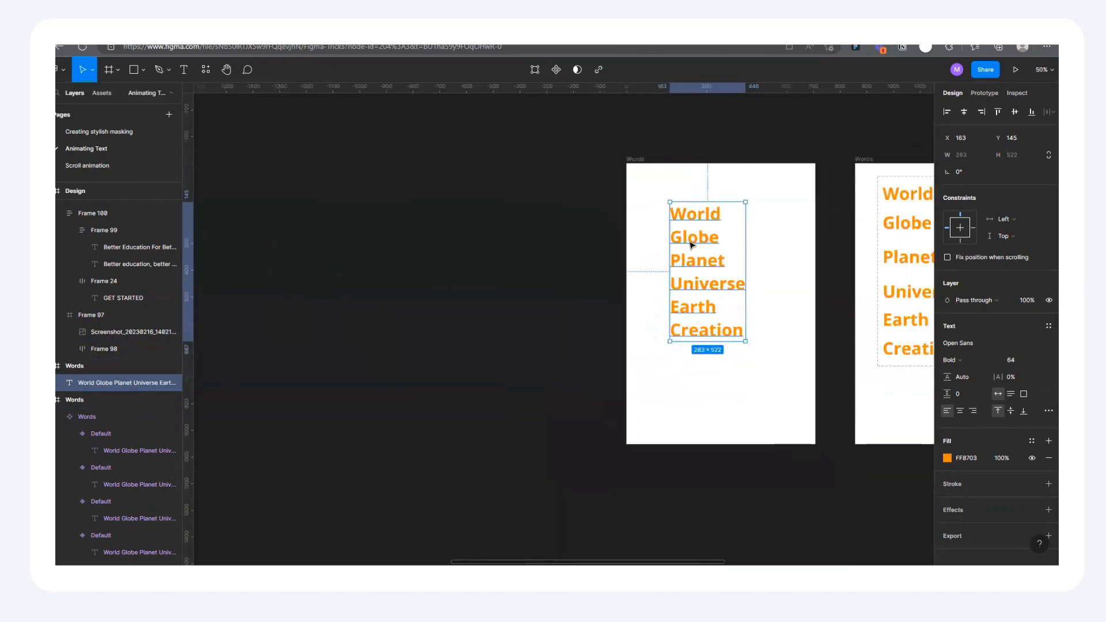
pyautogui.moveTo(700, 238); pyautogui.dragTo(457, 256)
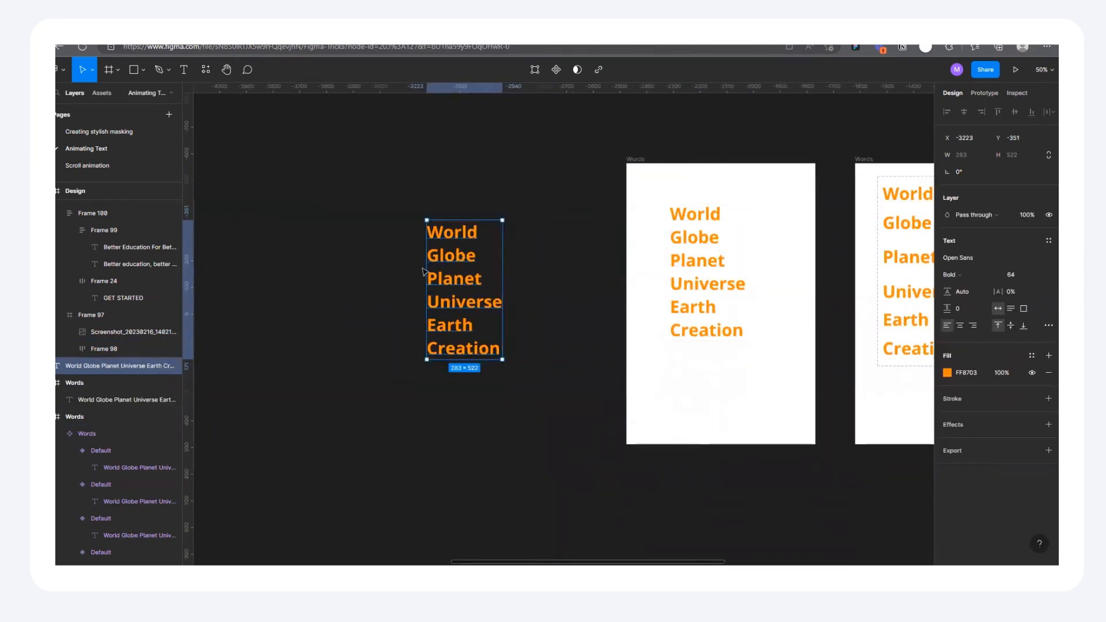
# Wrap the duplicated six-word list in its own frame using Frame selection
pyautogui.scroll(3, 423, 269)
pyautogui.scroll(2, 424, 271)
pyautogui.rightClick(459, 260)
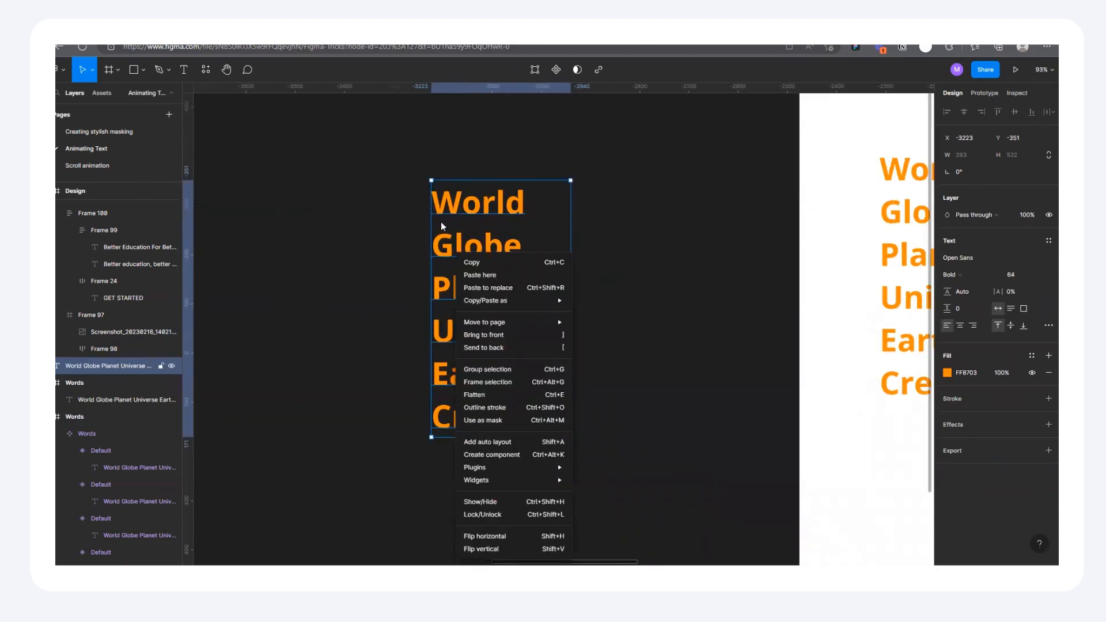
pyautogui.click(403, 254)
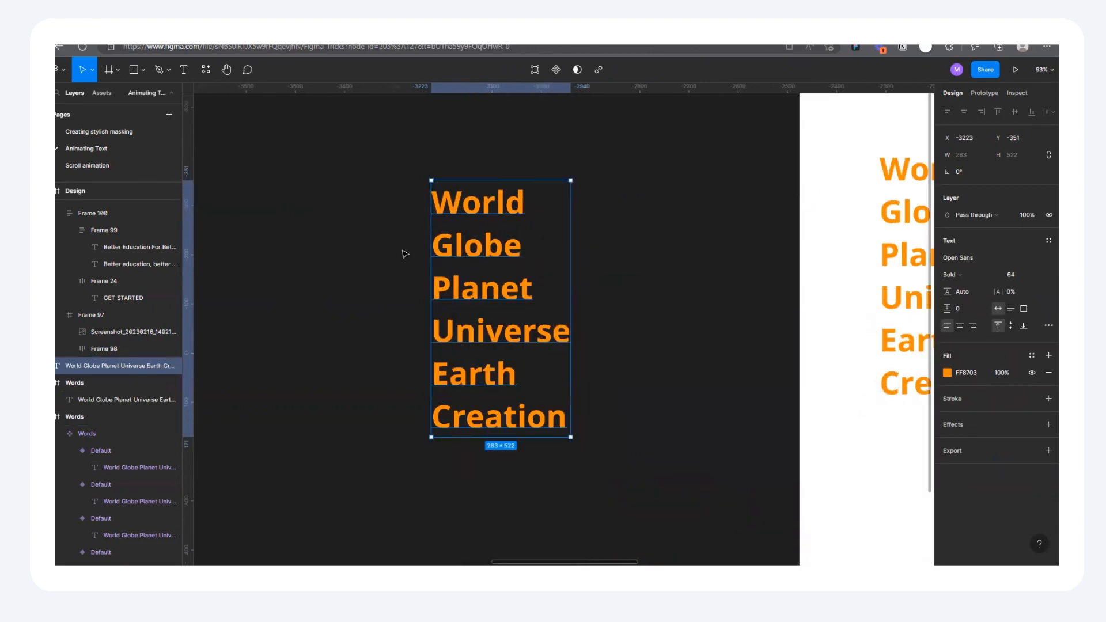
pyautogui.rightClick(449, 242)
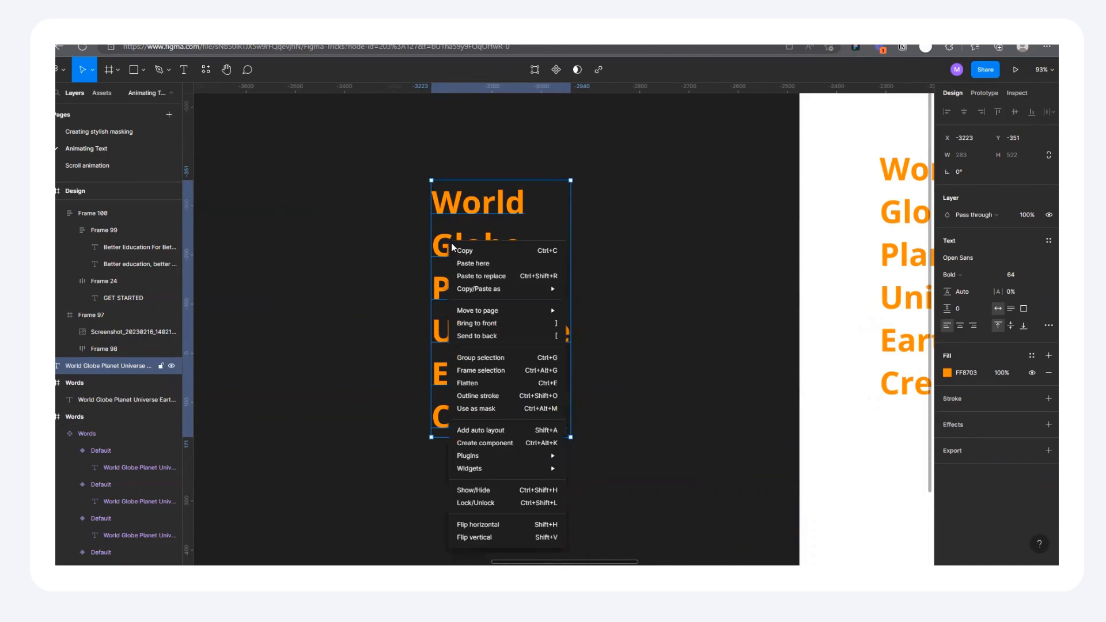
pyautogui.click(472, 370)
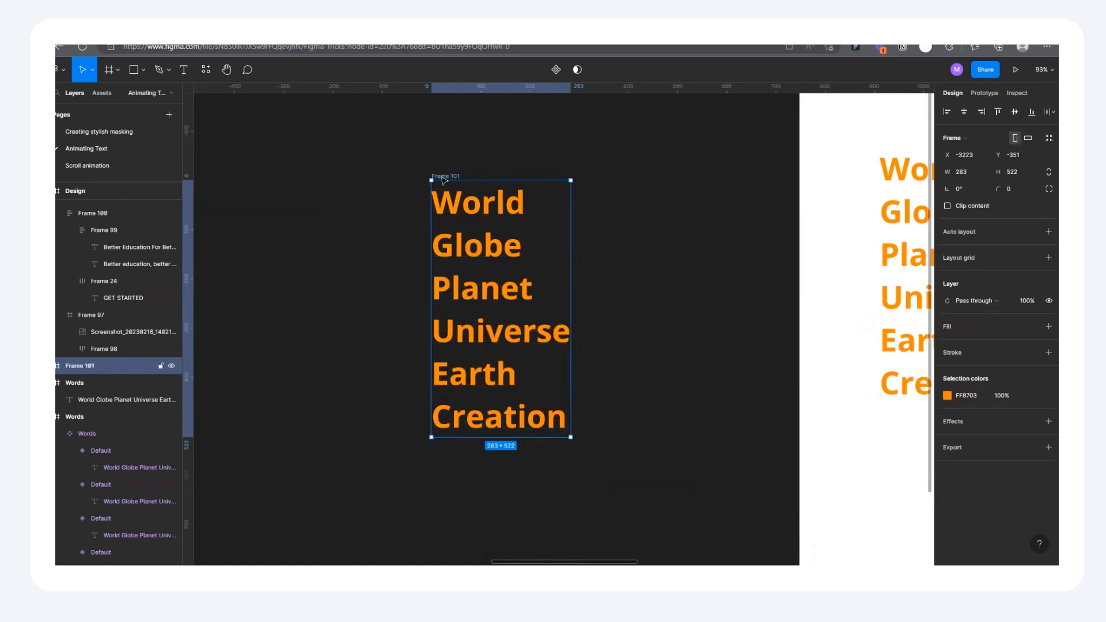
pyautogui.click(727, 174)
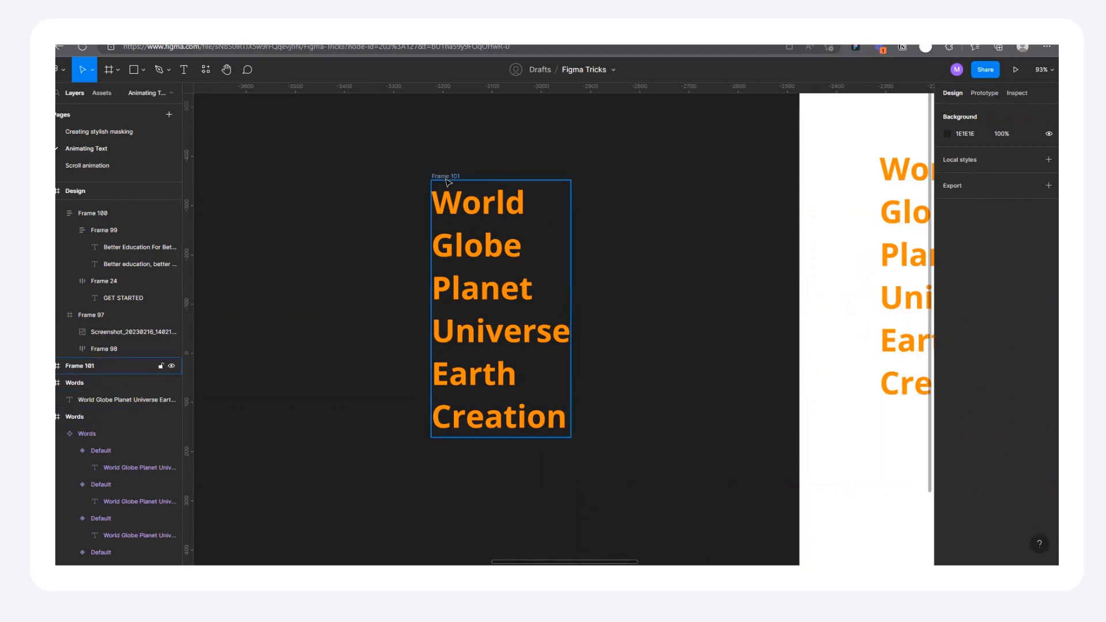
# Rename the frame around the duplicated word list as Text and shift it slightly on the canvas
pyautogui.moveTo(455, 178); pyautogui.dragTo(488, 180)
pyautogui.doubleClick(487, 178)
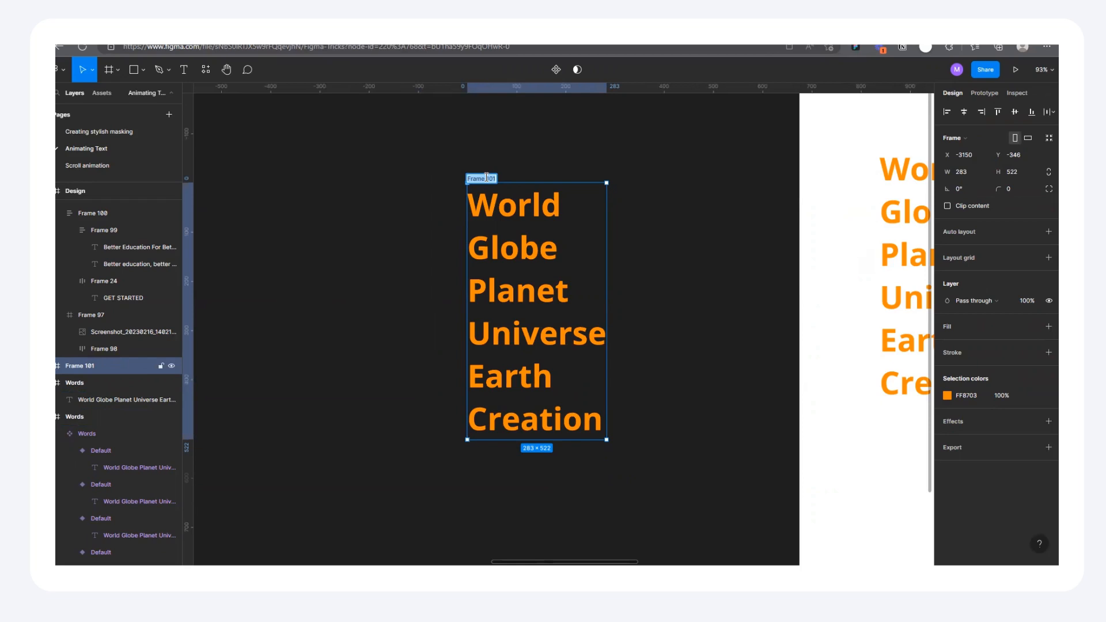
pyautogui.write('Text')
pyautogui.click(533, 147)
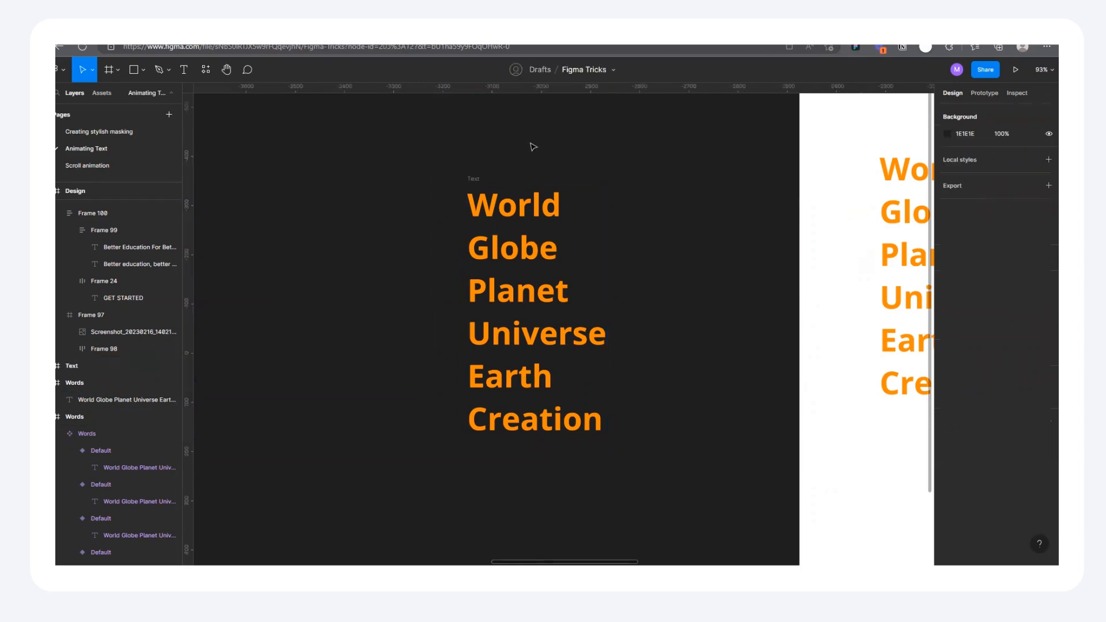
pyautogui.moveTo(482, 180)
pyautogui.mouseDown()
pyautogui.moveTo(471, 233)
pyautogui.moveTo(525, 192)
pyautogui.moveTo(464, 192)
pyautogui.moveTo(472, 186)
pyautogui.mouseUp()
# Reduce the Text frame's height to 89 so that it spans only the first word, World
pyautogui.click(481, 254)
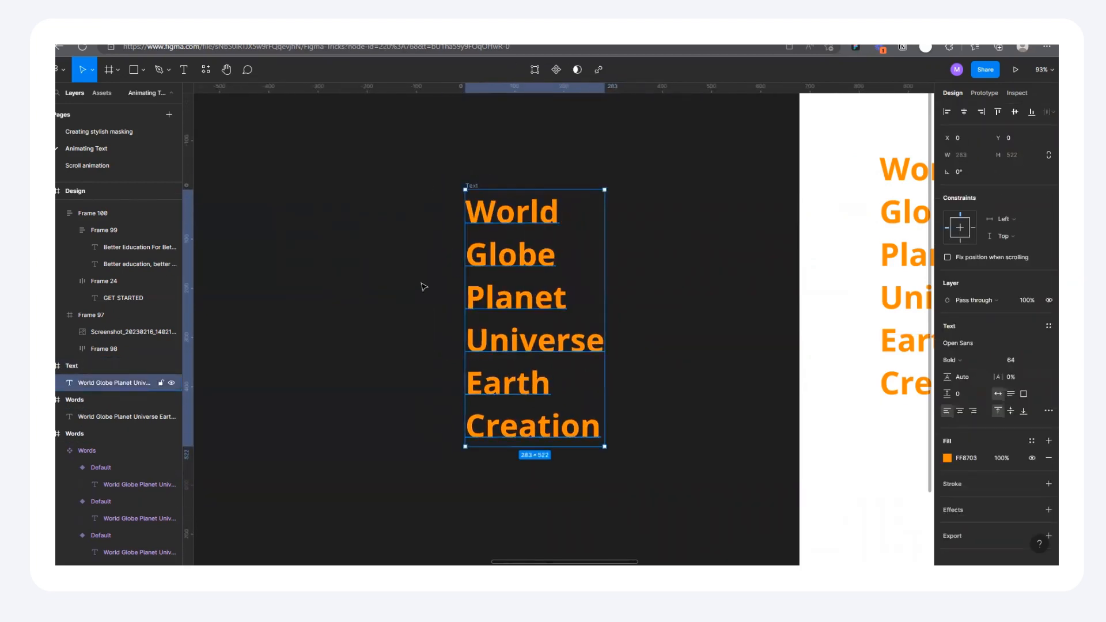
pyautogui.click(473, 186)
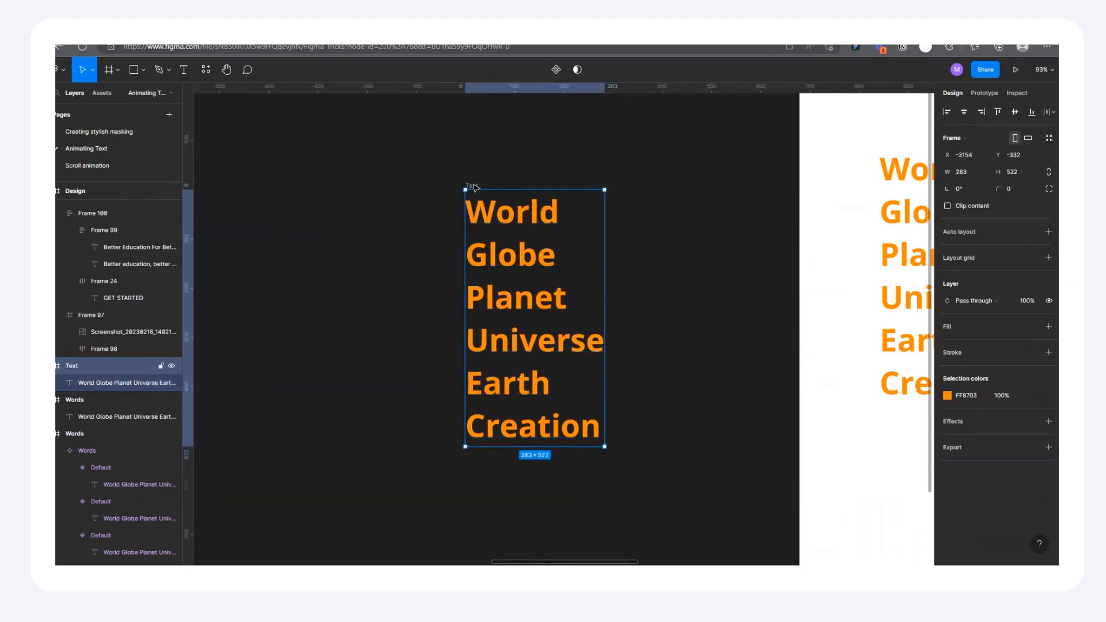
pyautogui.click(94, 381)
pyautogui.click(93, 367)
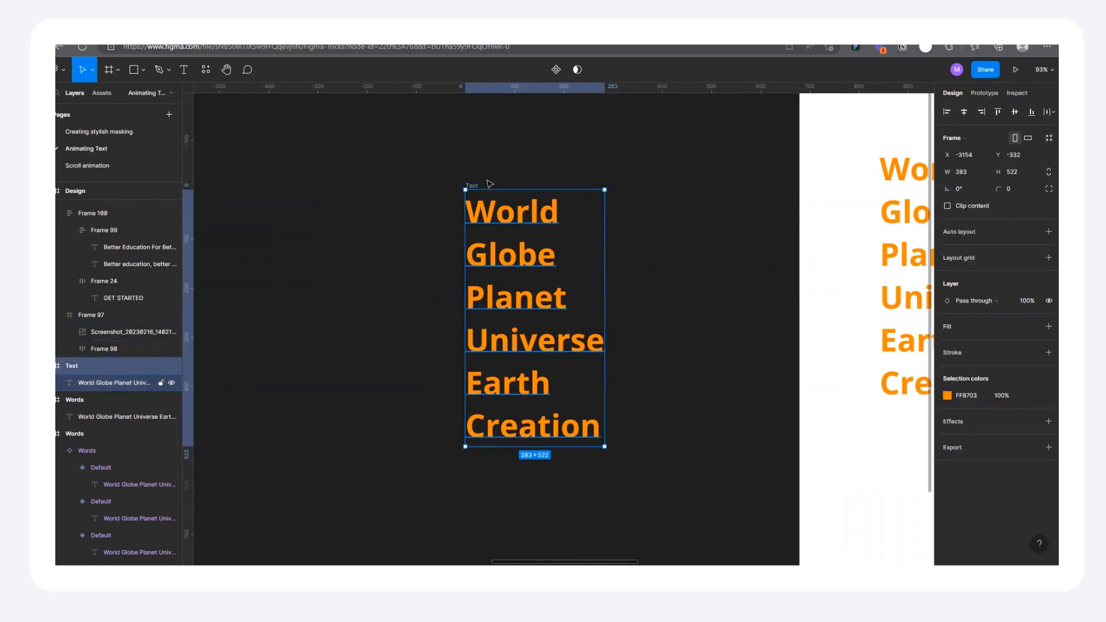
pyautogui.moveTo(536, 447); pyautogui.dragTo(539, 232)
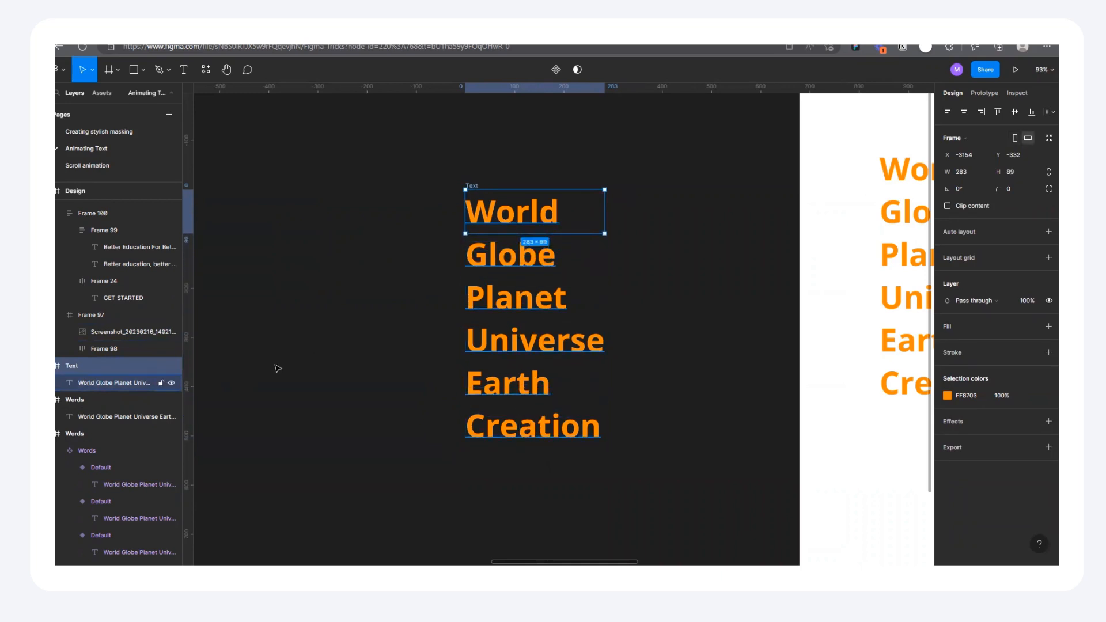
# Turn on Clip content for the Text frame so that it shows only the word World
pyautogui.click(108, 381)
pyautogui.click(106, 366)
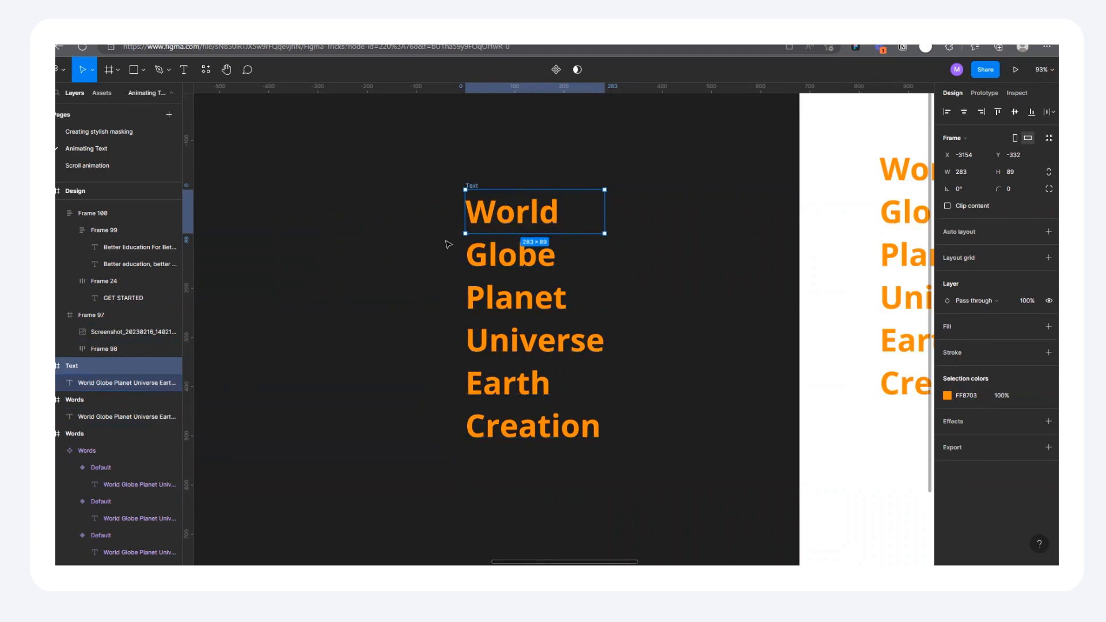
pyautogui.scroll(5, 582, 197)
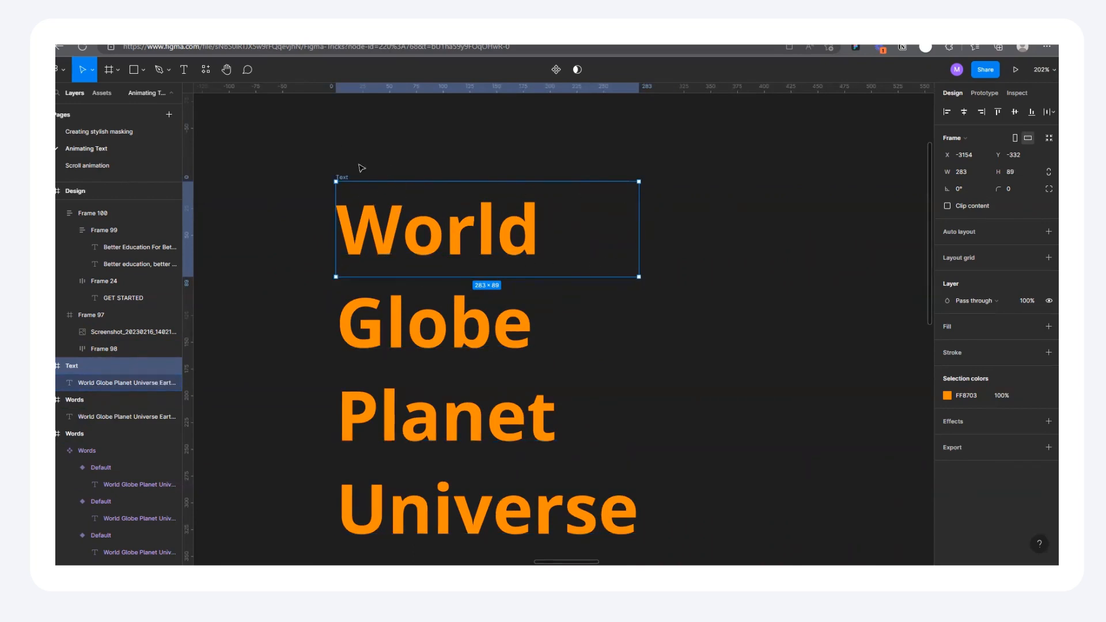
pyautogui.scroll(-2, 512, 231)
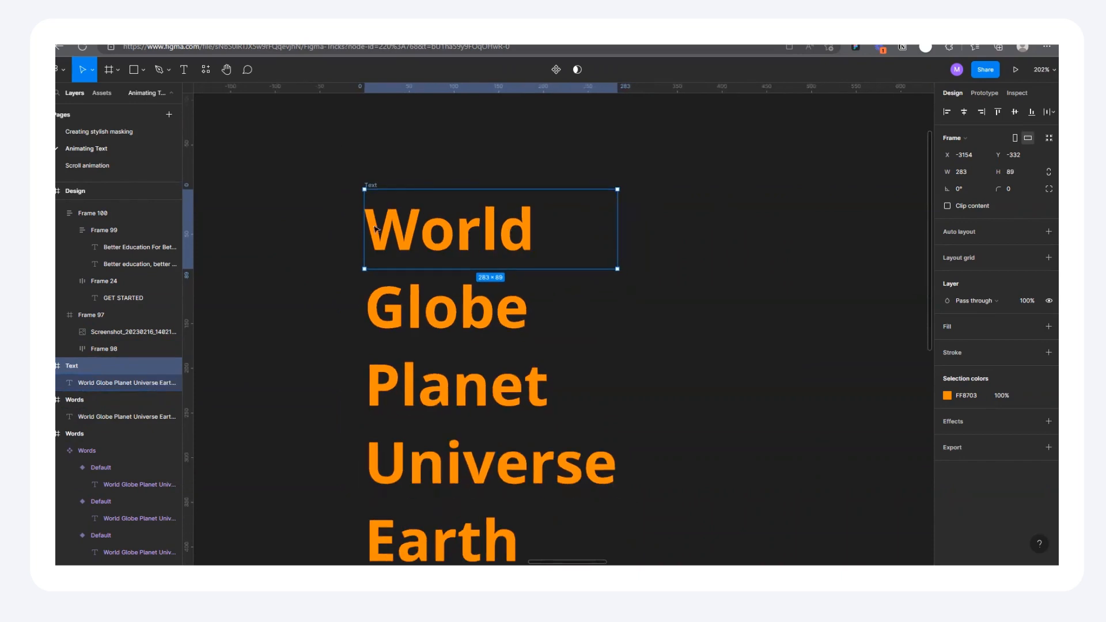
pyautogui.scroll(-3, 480, 252)
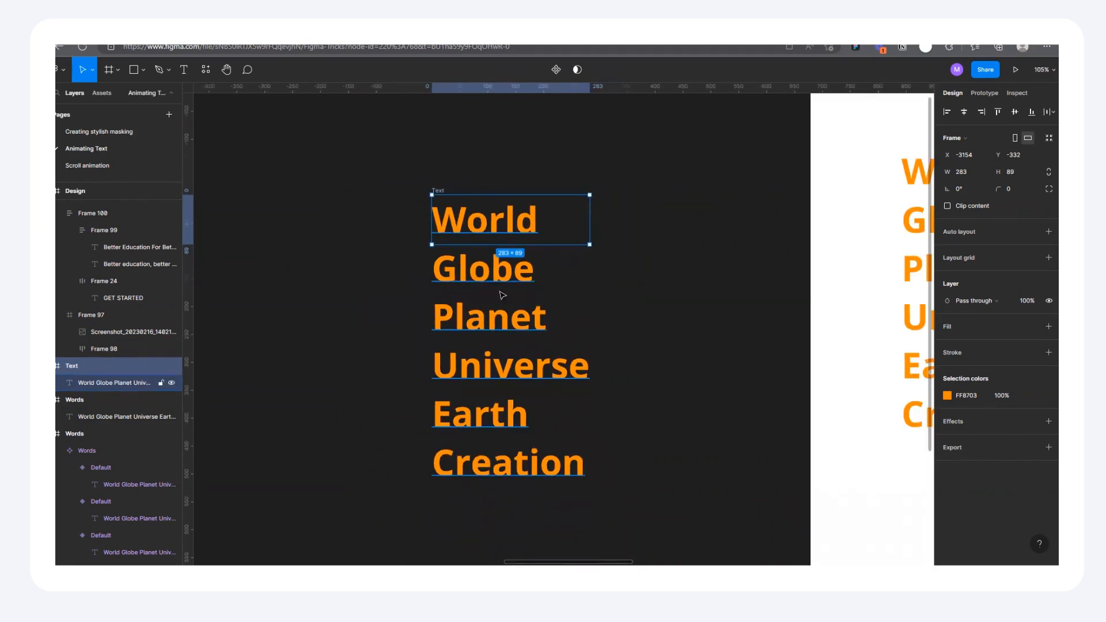
pyautogui.scroll(1, 554, 219)
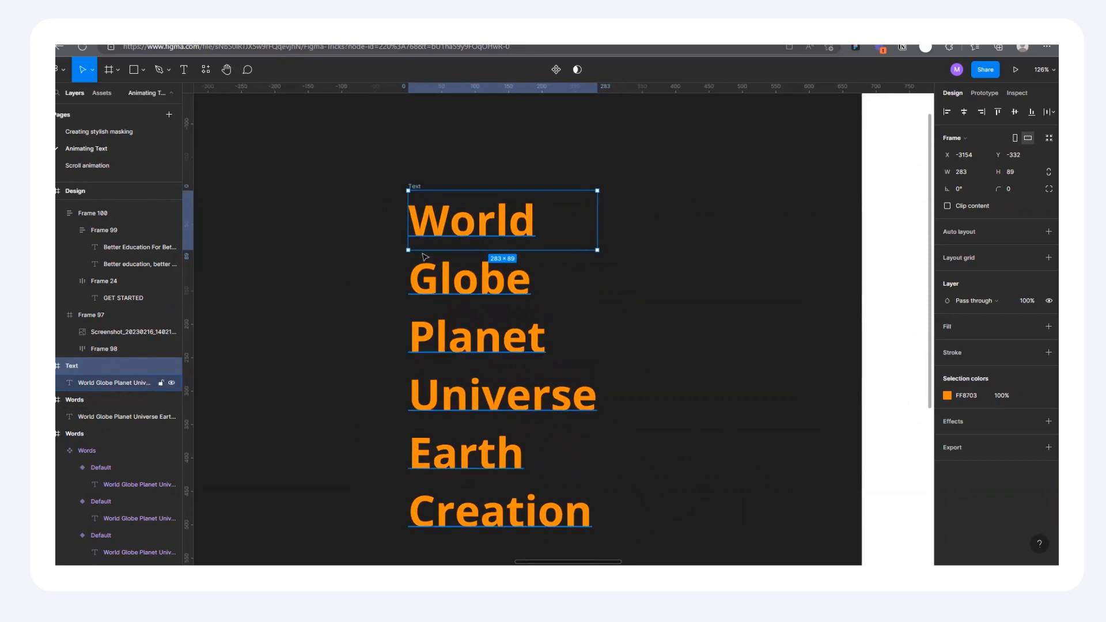
pyautogui.click(947, 205)
pyautogui.scroll(-3, 493, 189)
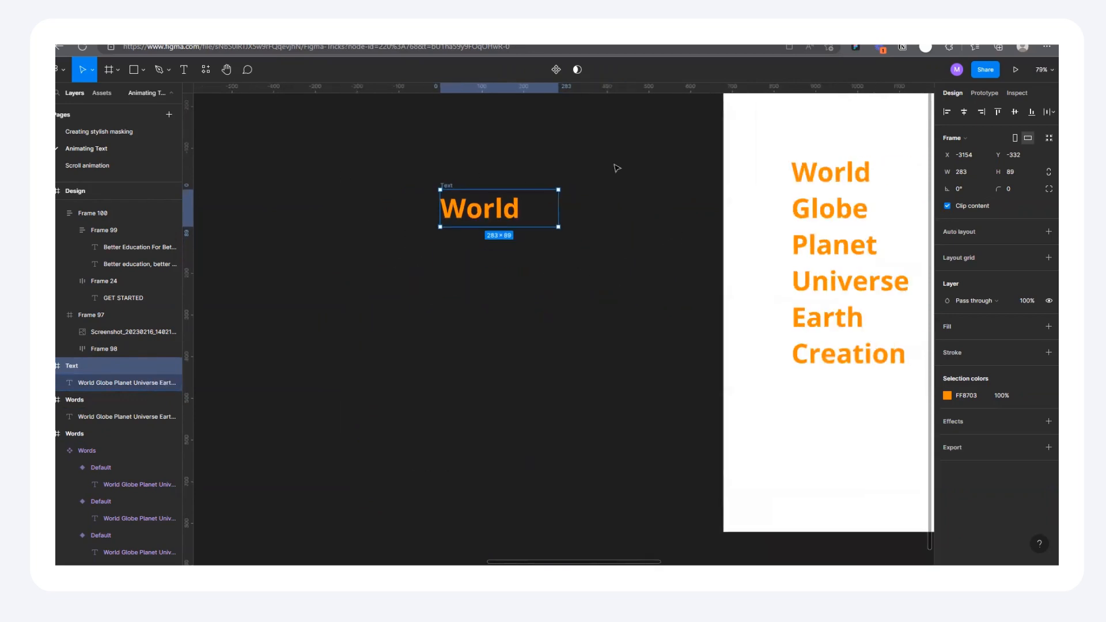
# Duplicate the Text frame just below the first and shift its word list up to Y -85 so that it shows Globe
pyautogui.click(483, 181)
pyautogui.moveTo(454, 186); pyautogui.dragTo(453, 232)
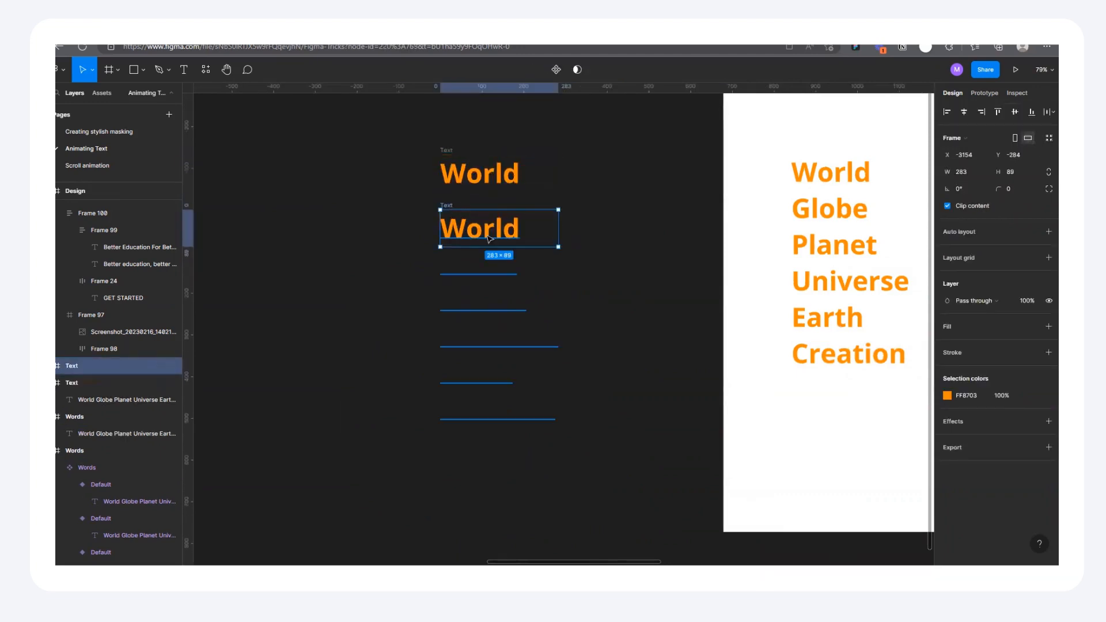
pyautogui.doubleClick(488, 238)
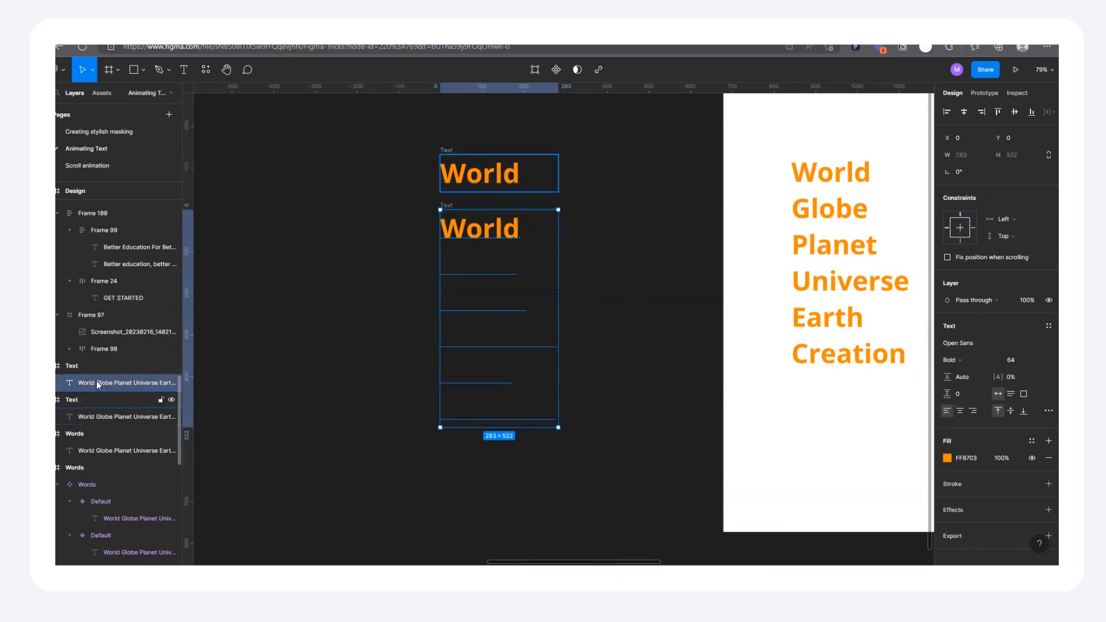
pyautogui.press('Up')
pyautogui.press('Up')
pyautogui.press('Up')
pyautogui.press('Up')
pyautogui.press('Up')
pyautogui.press('Up')
pyautogui.press('Up')
pyautogui.press('Up')
pyautogui.press('Up')
pyautogui.press('Up')
pyautogui.press('Up')
pyautogui.press('Up')
pyautogui.press('Up')
pyautogui.press('Up')
pyautogui.press('Up')
pyautogui.press('Up')
pyautogui.press('Up')
pyautogui.press('Up')
pyautogui.press('Up')
pyautogui.press('Up')
pyautogui.press('Up')
pyautogui.press('Up')
pyautogui.press('Up')
pyautogui.press('Up')
pyautogui.press('Up')
pyautogui.press('Up')
pyautogui.press('Up')
pyautogui.press('Up')
pyautogui.press('Up')
pyautogui.press('Up')
pyautogui.press('Up')
pyautogui.press('Up')
pyautogui.press('Up')
pyautogui.press('Up')
pyautogui.press('Up')
pyautogui.press('Up')
pyautogui.press('Up')
pyautogui.press('Up')
pyautogui.press('Up')
pyautogui.press('Up')
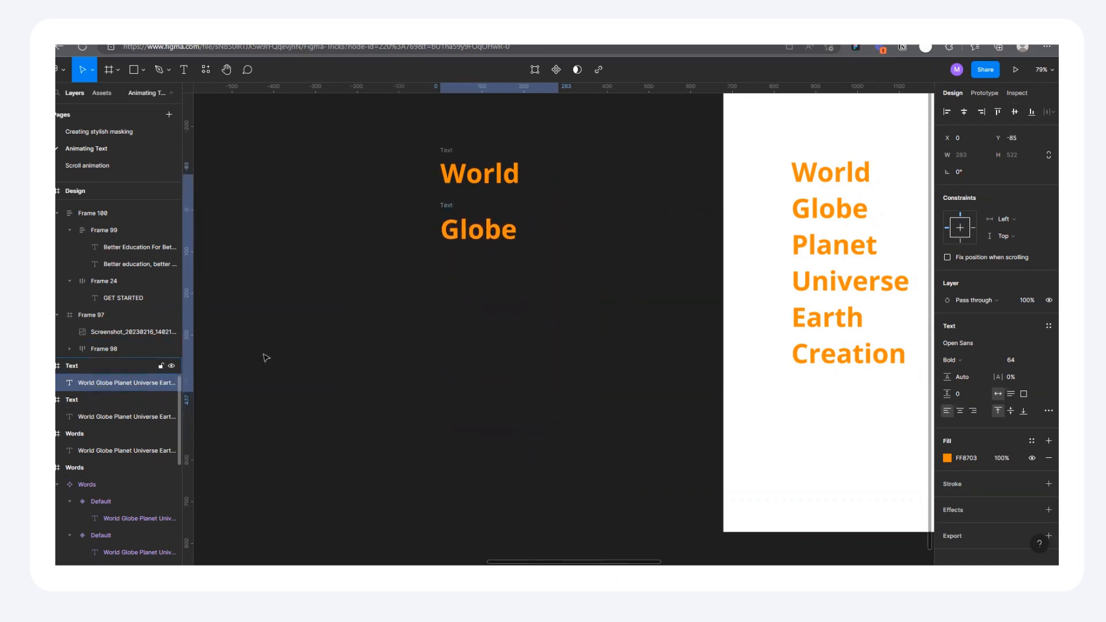
pyautogui.hotkey('shift', '2')
pyautogui.press('Escape')
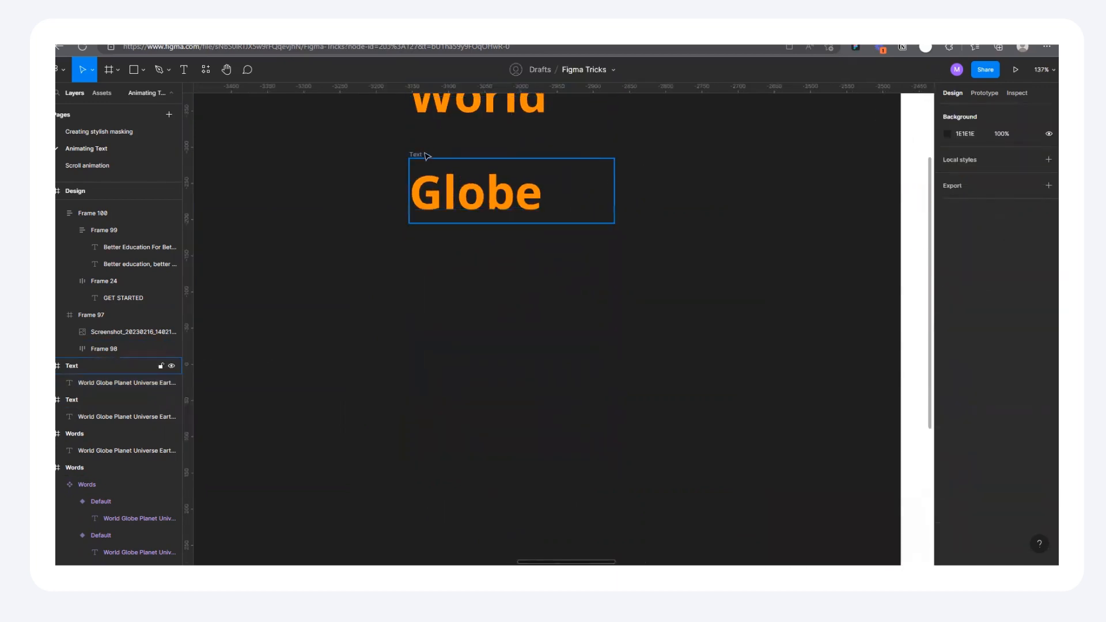
# Duplicate the Globe frame directly below and shift its word list up to Y -171 so that it shows Planet
pyautogui.click(458, 219)
pyautogui.scroll(-3, 500, 199)
pyautogui.moveTo(489, 179); pyautogui.dragTo(489, 240)
pyautogui.click(495, 260)
pyautogui.press('Up')
pyautogui.press('Up')
pyautogui.press('Up')
pyautogui.press('Up')
pyautogui.press('Up')
pyautogui.press('Up')
pyautogui.press('Up')
pyautogui.press('Up')
pyautogui.press('Up')
pyautogui.press('Up')
pyautogui.press('Up')
pyautogui.press('Up')
pyautogui.press('Up')
pyautogui.press('Up')
pyautogui.press('Up')
pyautogui.press('Up')
pyautogui.press('Up')
pyautogui.press('Up')
pyautogui.press('Up')
pyautogui.press('Up')
pyautogui.press('Up')
pyautogui.press('Up')
pyautogui.press('Up')
pyautogui.press('Up')
pyautogui.press('Up')
pyautogui.press('Up')
pyautogui.press('Up')
pyautogui.press('Up')
pyautogui.press('Up')
pyautogui.press('Up')
pyautogui.press('Up')
pyautogui.press('Up')
pyautogui.press('Up')
pyautogui.press('Up')
pyautogui.press('Up')
pyautogui.press('Up')
pyautogui.press('Up')
pyautogui.press('Up')
pyautogui.press('Up')
pyautogui.press('Up')
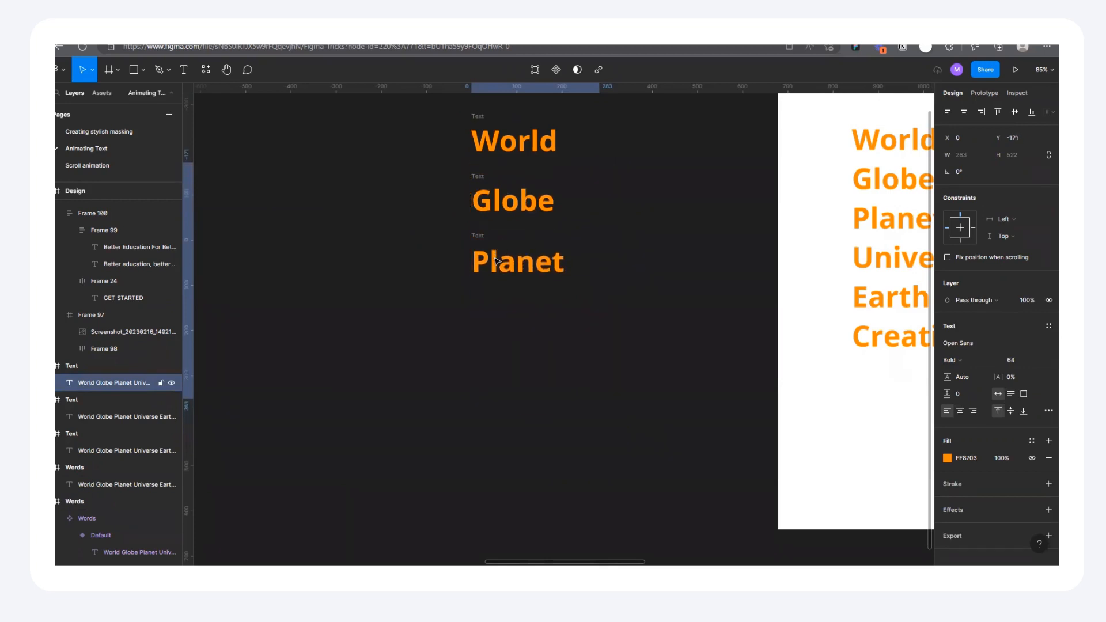
# Nudge the word list inside the Planet frame up to Y -175
pyautogui.click(654, 240)
pyautogui.scroll(3, 526, 240)
pyautogui.click(510, 270)
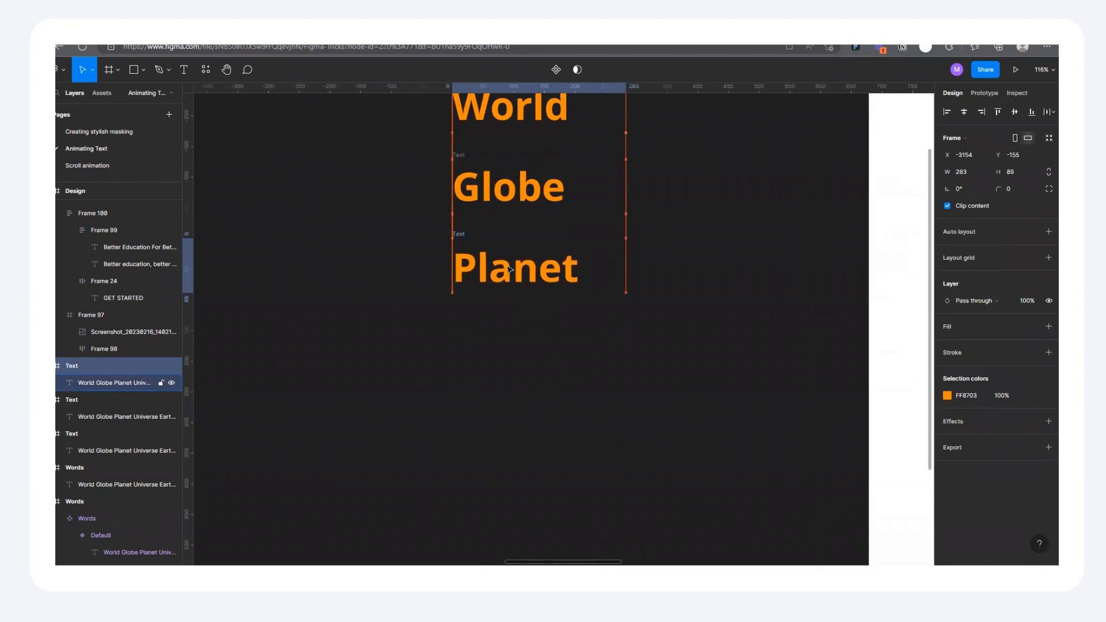
pyautogui.press('Up')
pyautogui.press('Up')
pyautogui.press('Up')
pyautogui.press('Up')
pyautogui.click(525, 269)
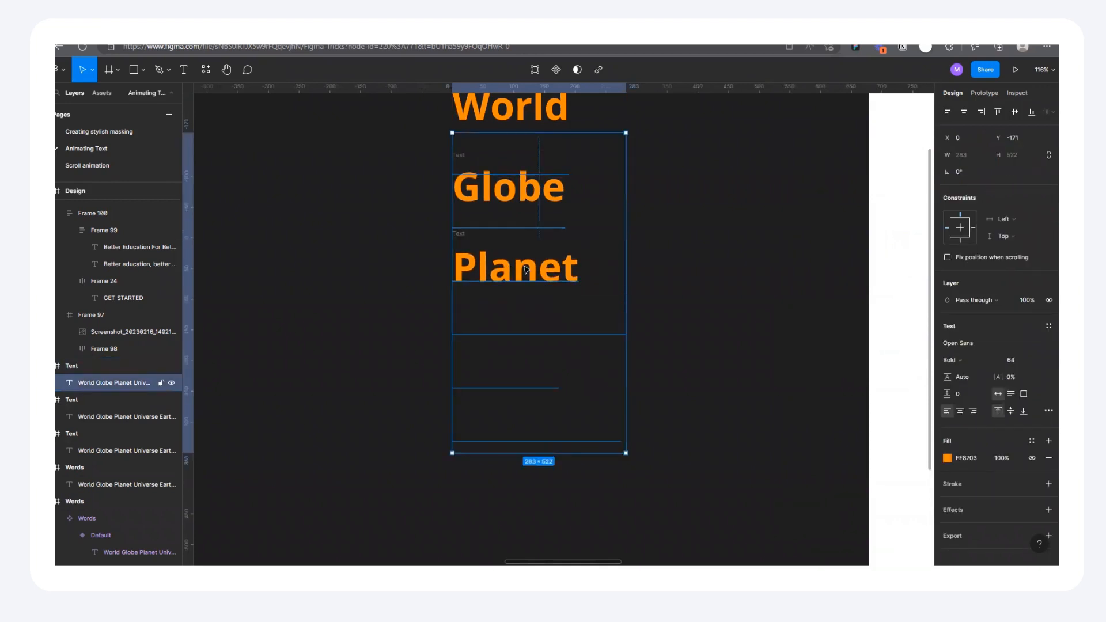
pyautogui.press('Up')
pyautogui.press('Up')
pyautogui.press('Up')
pyautogui.press('Up')
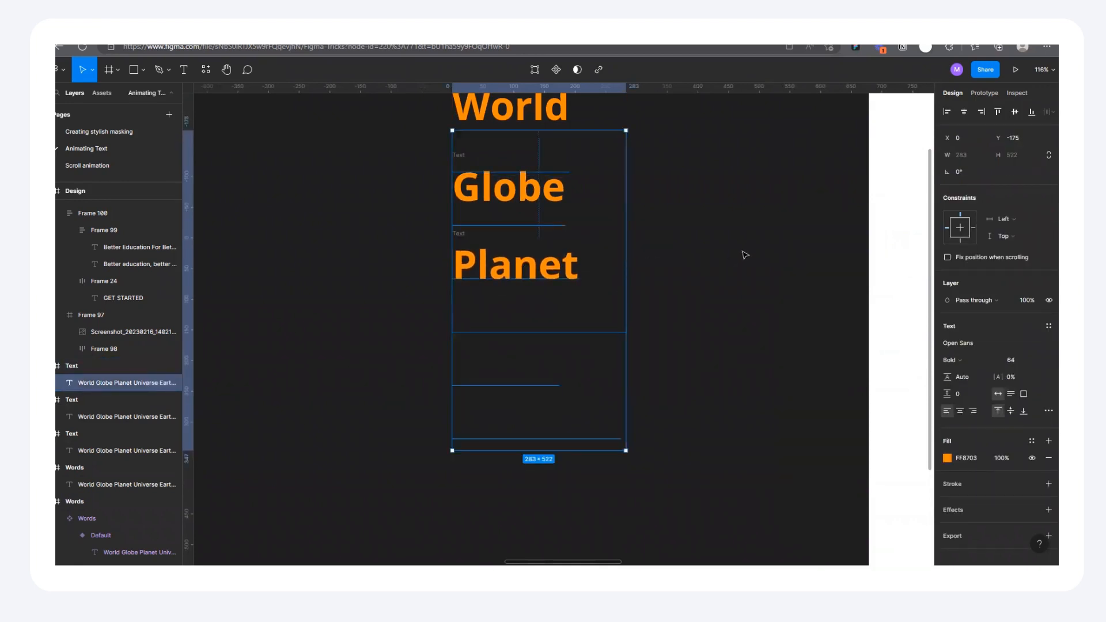
pyautogui.click(744, 254)
# Add three more duplicate frames below Planet, shifting their word lists up to show Universe, Earth and Creation
pyautogui.moveTo(459, 236); pyautogui.dragTo(460, 310)
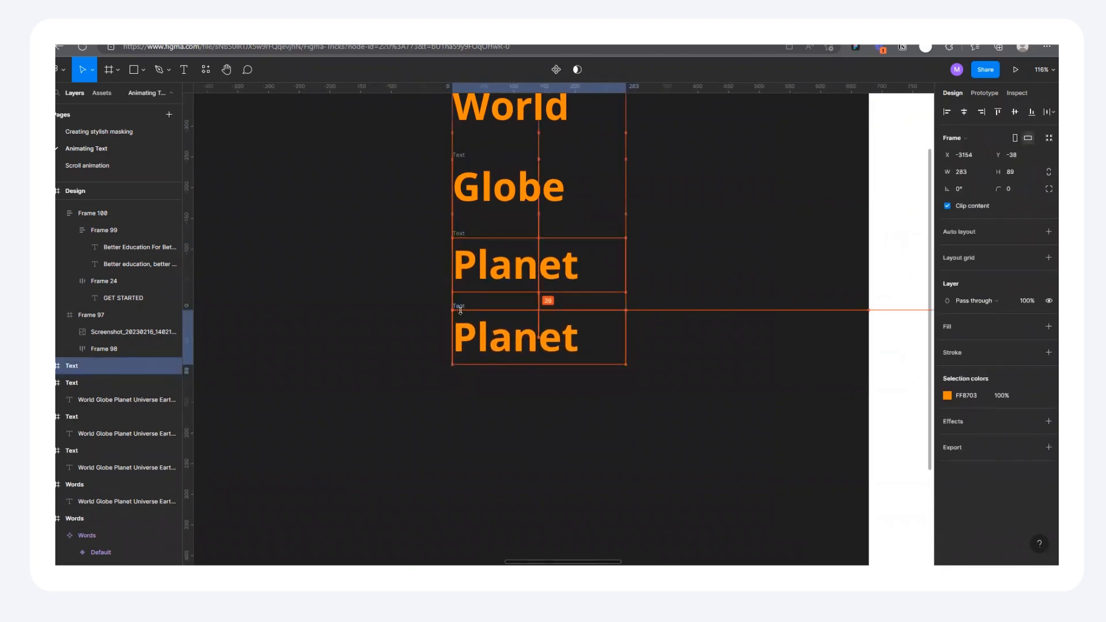
pyautogui.click(516, 353)
pyautogui.hotkey('shift', 'Up')
pyautogui.hotkey('shift', 'Up')
pyautogui.hotkey('shift', 'Up')
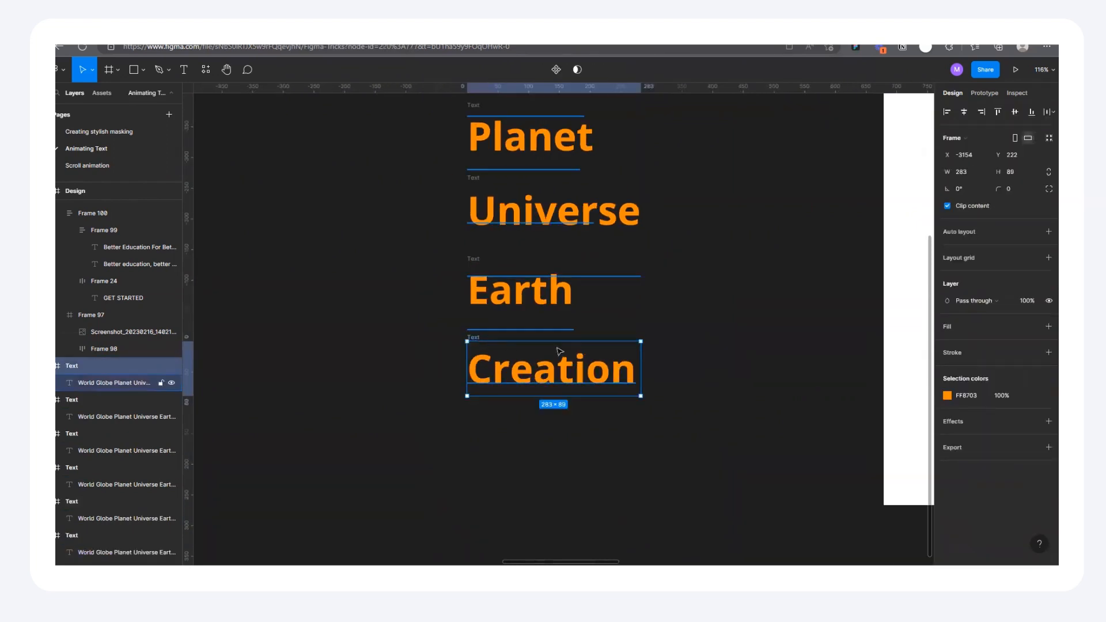
# Nudge the word list inside the Creation frame up to Y -439
pyautogui.scroll(-3, 560, 351)
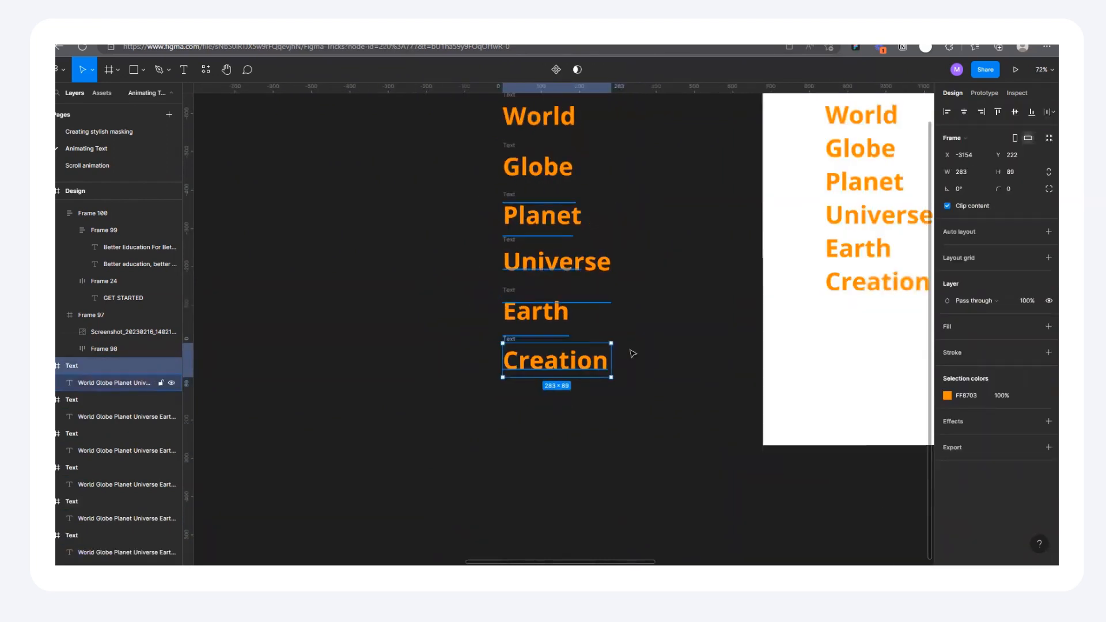
pyautogui.scroll(2, 634, 353)
pyautogui.click(502, 367)
pyautogui.press('Up')
pyautogui.press('Up')
pyautogui.press('Up')
pyautogui.press('Up')
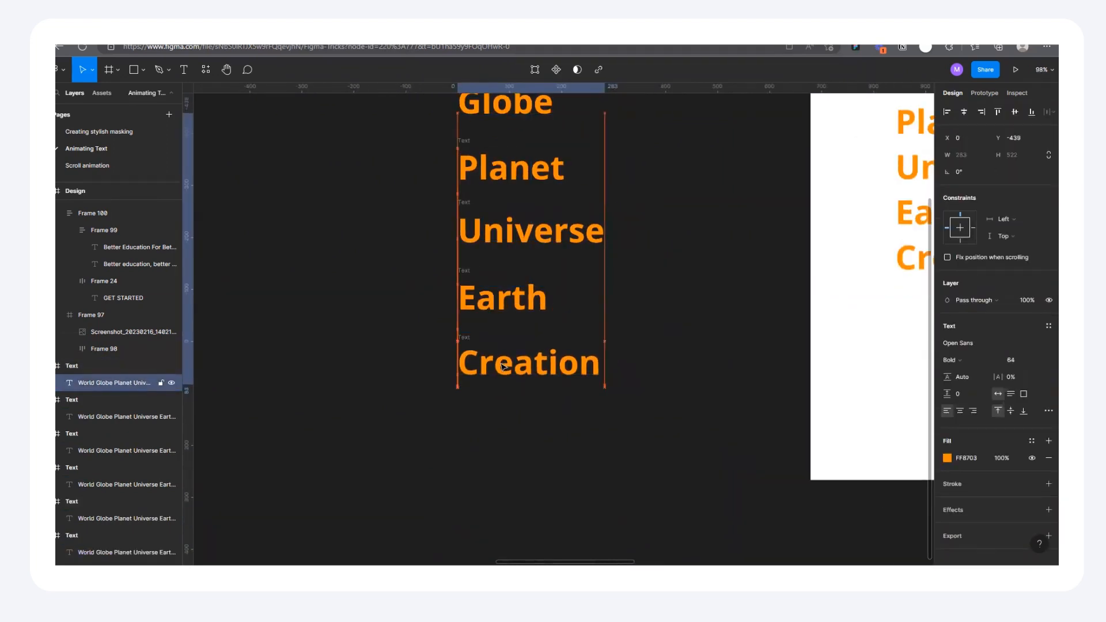
pyautogui.click(662, 377)
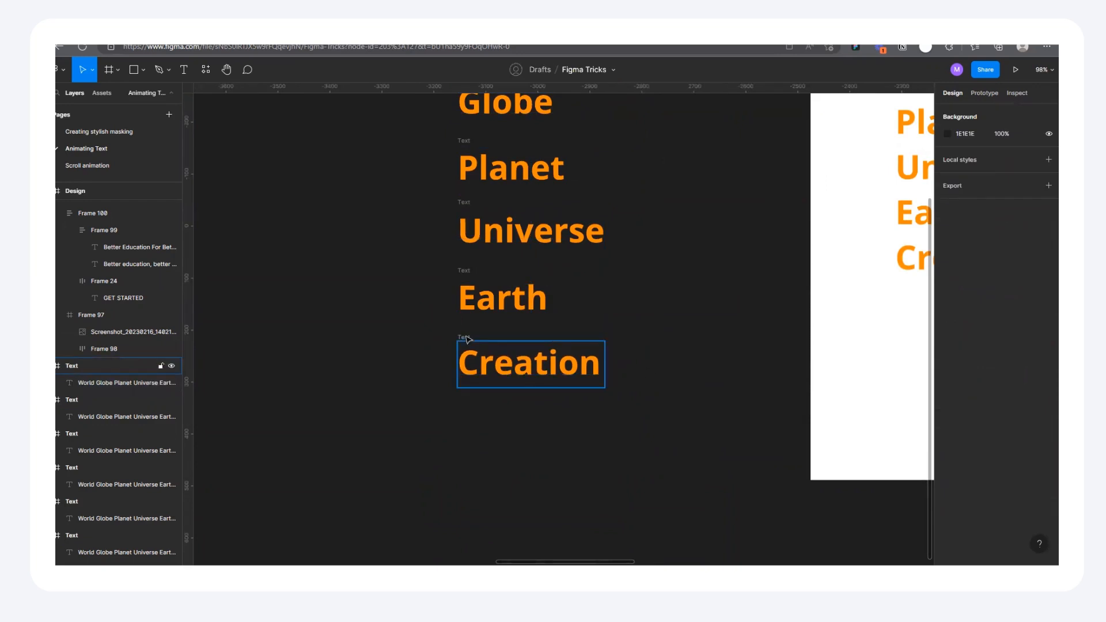
# Spread the Creation, Earth, Universe, Planet and Globe frames apart vertically to leave gaps between them
pyautogui.moveTo(466, 337); pyautogui.dragTo(469, 385)
pyautogui.scroll(-2, 562, 458)
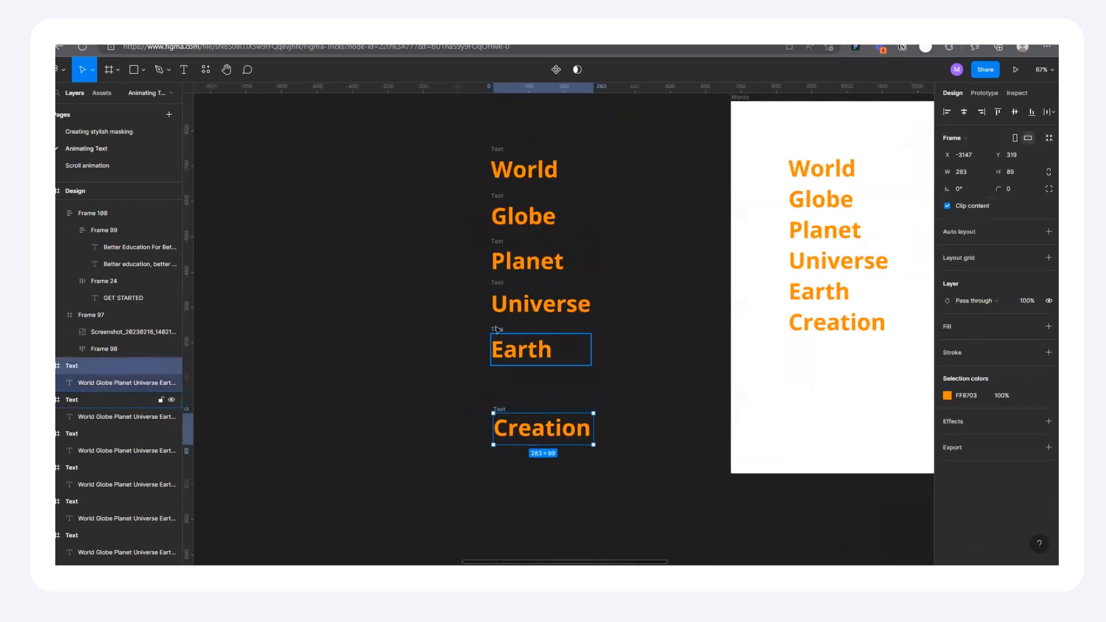
pyautogui.click(497, 330)
pyautogui.moveTo(497, 329); pyautogui.dragTo(497, 354)
pyautogui.moveTo(499, 292); pyautogui.dragTo(502, 303)
pyautogui.moveTo(499, 247); pyautogui.dragTo(499, 257)
pyautogui.moveTo(498, 196)
pyautogui.mouseDown()
pyautogui.moveTo(497, 205)
pyautogui.moveTo(499, 191)
pyautogui.mouseUp()
# Tidy up all six Text frames, align their left edges and set the vertical spacing between them to 64
pyautogui.moveTo(420, 127); pyautogui.dragTo(617, 474)
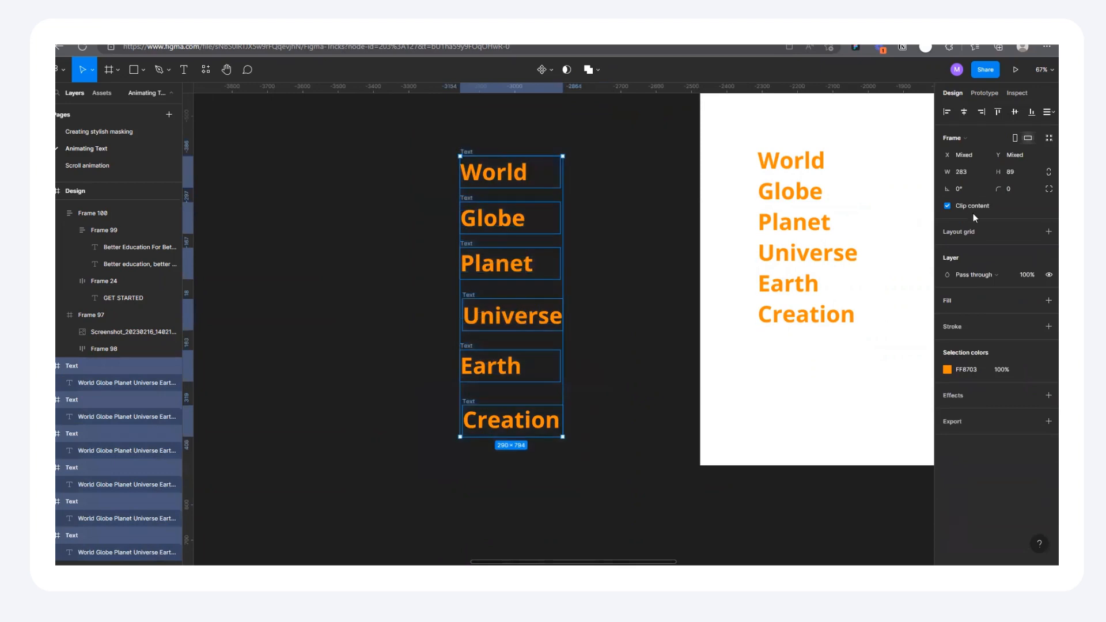
pyautogui.click(1043, 113)
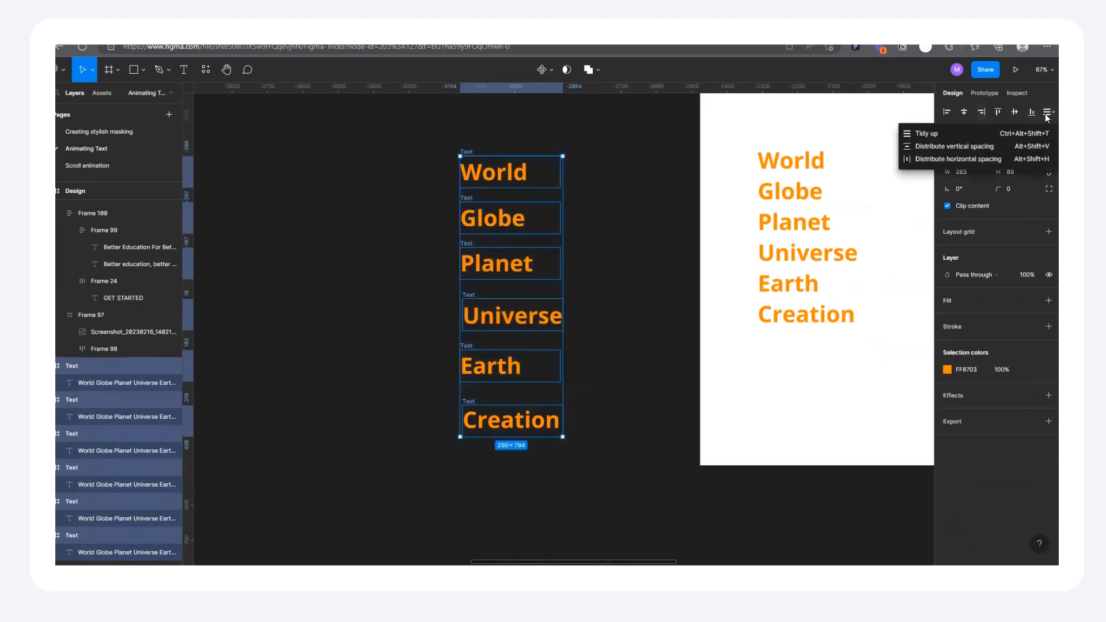
pyautogui.click(952, 137)
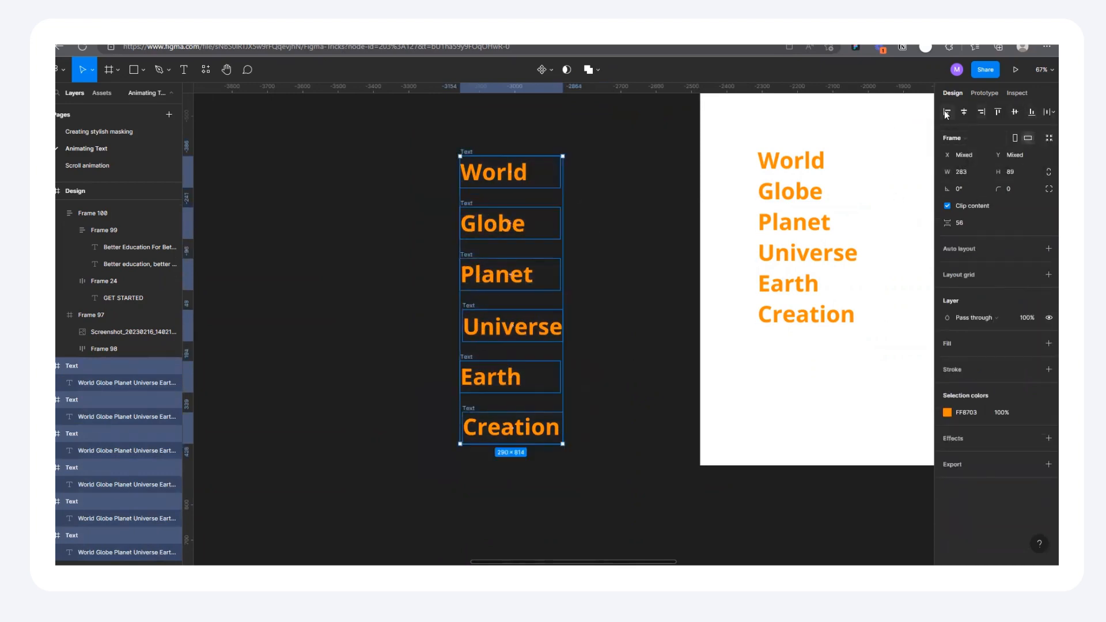
pyautogui.click(946, 112)
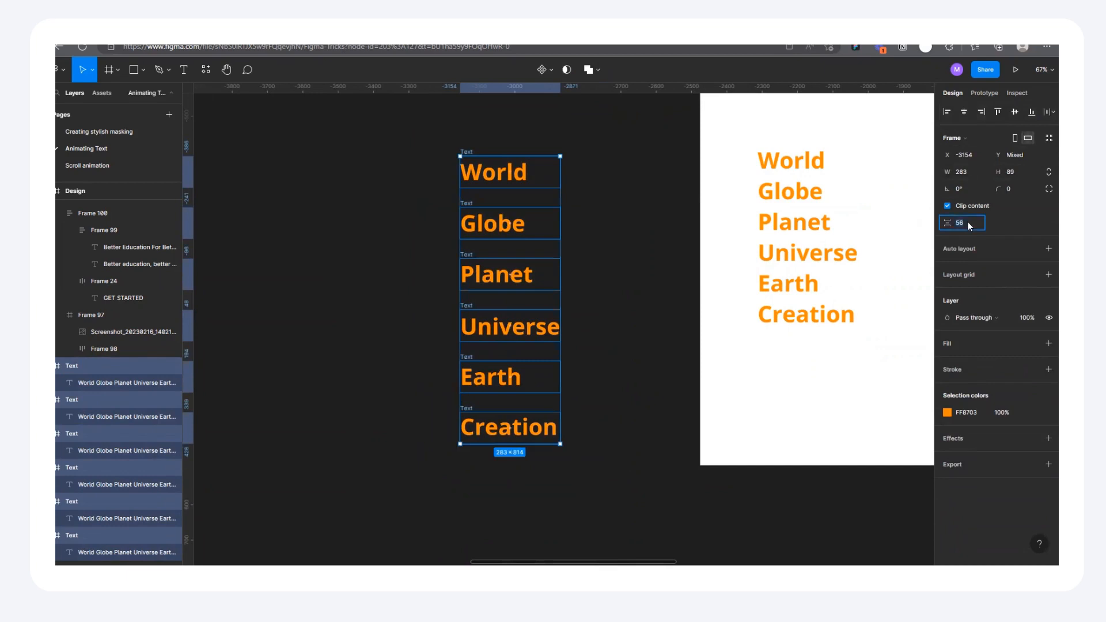
pyautogui.press('Return')
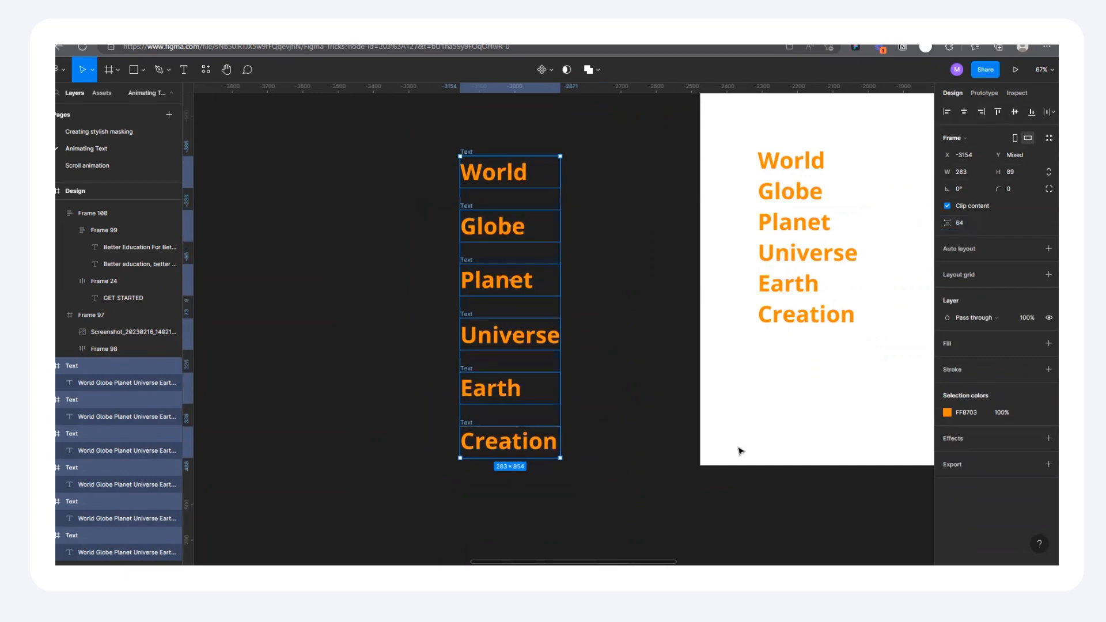
# Combine the six Text frames into a component set and move it to X -3296, Y -398
pyautogui.scroll(2, 536, 211)
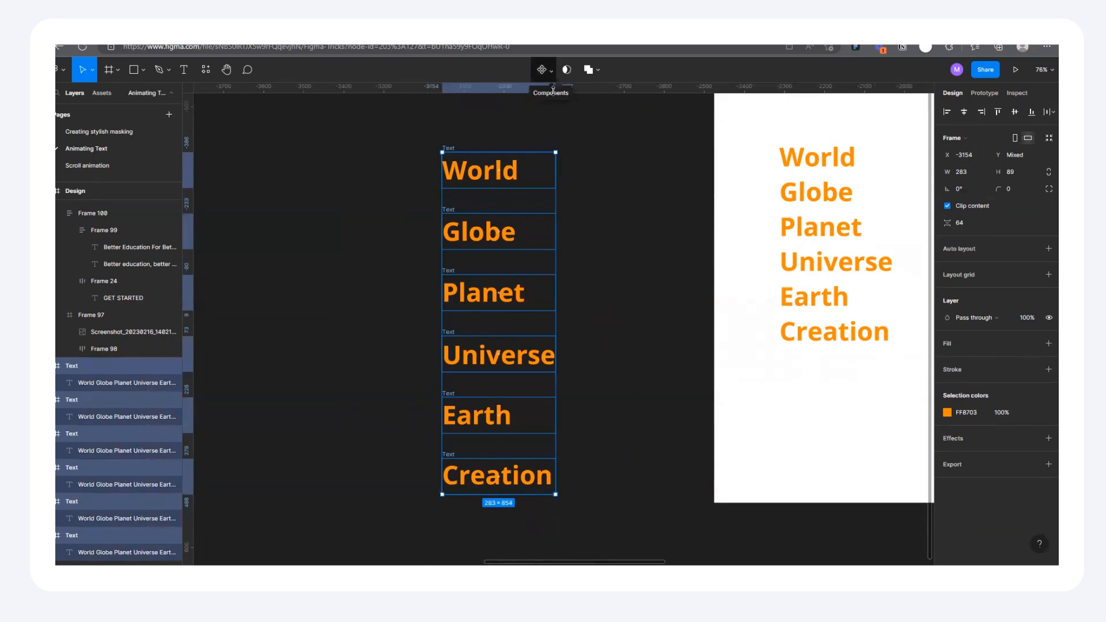
pyautogui.click(553, 90)
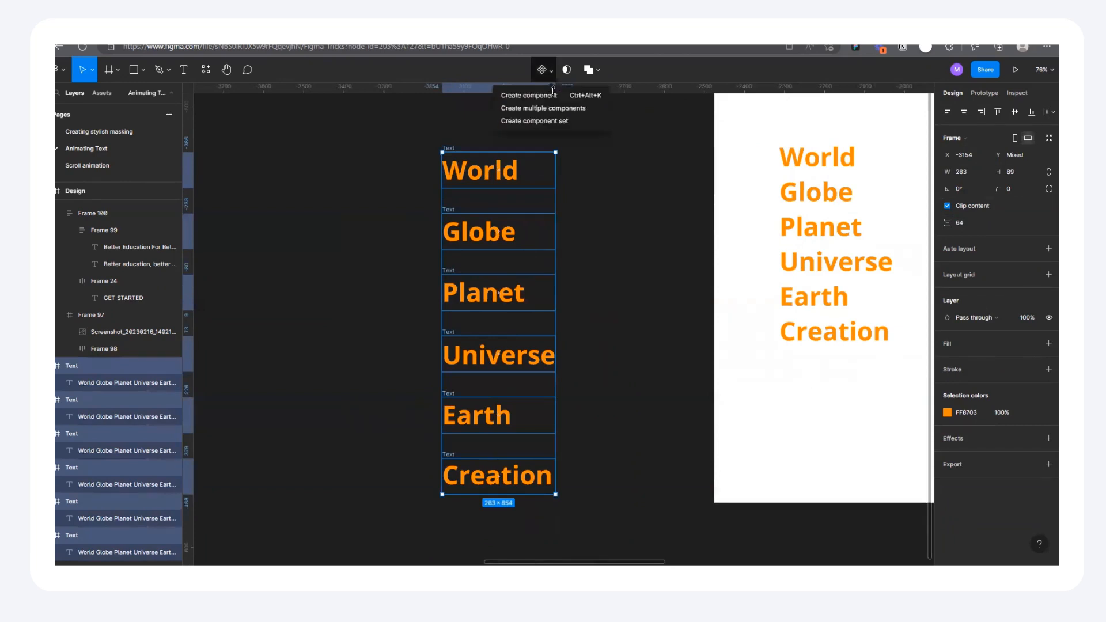
pyautogui.click(512, 121)
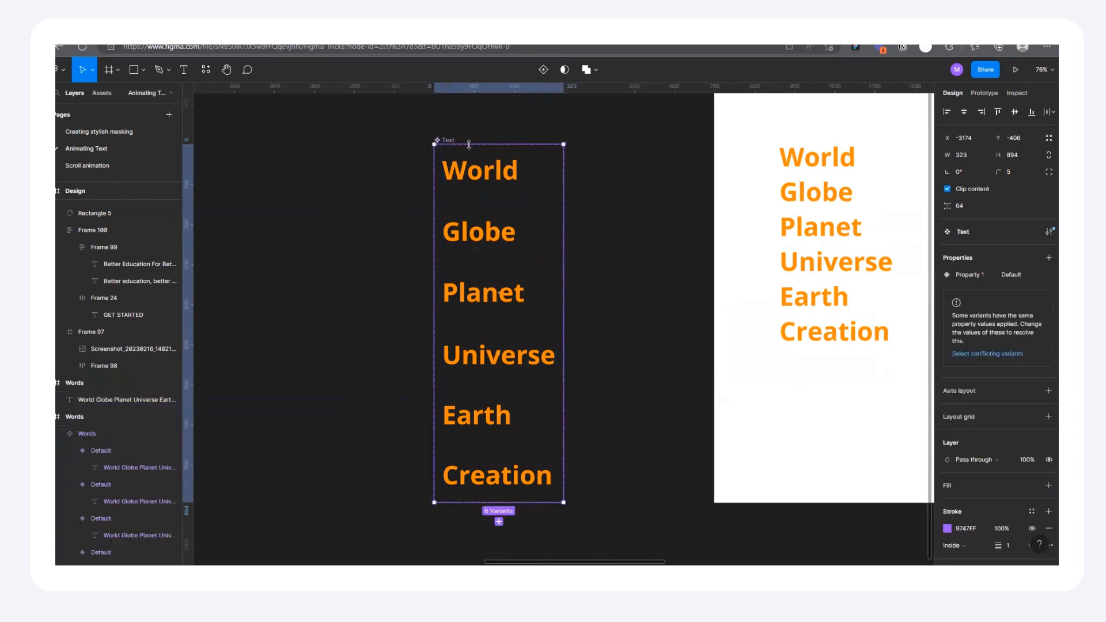
pyautogui.moveTo(455, 144); pyautogui.dragTo(402, 148)
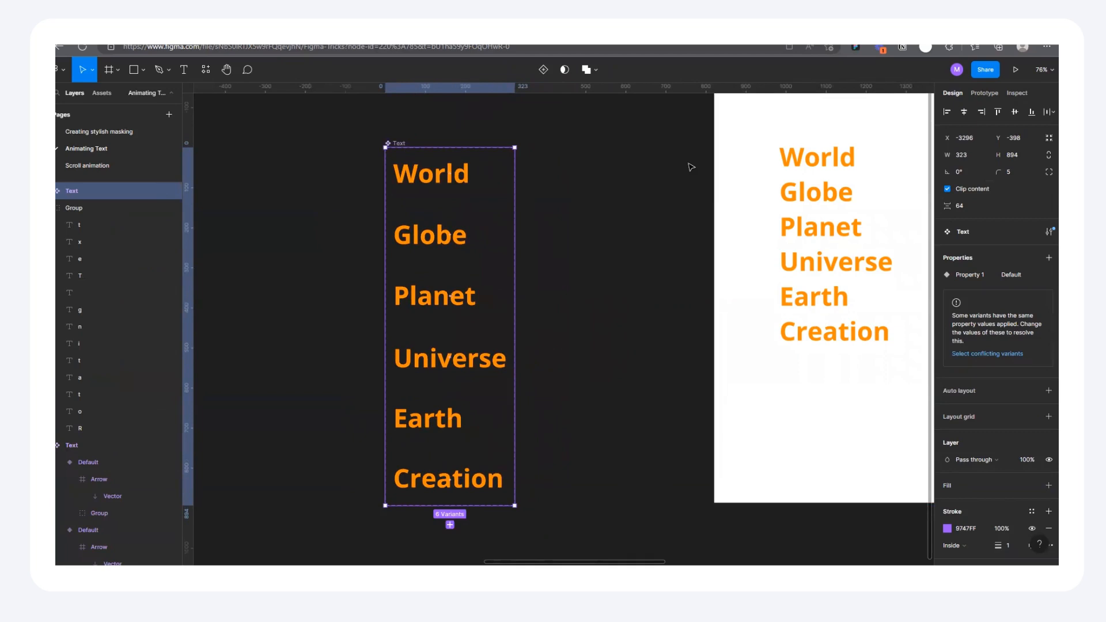
pyautogui.scroll(-3, 642, 202)
pyautogui.scroll(2, 526, 165)
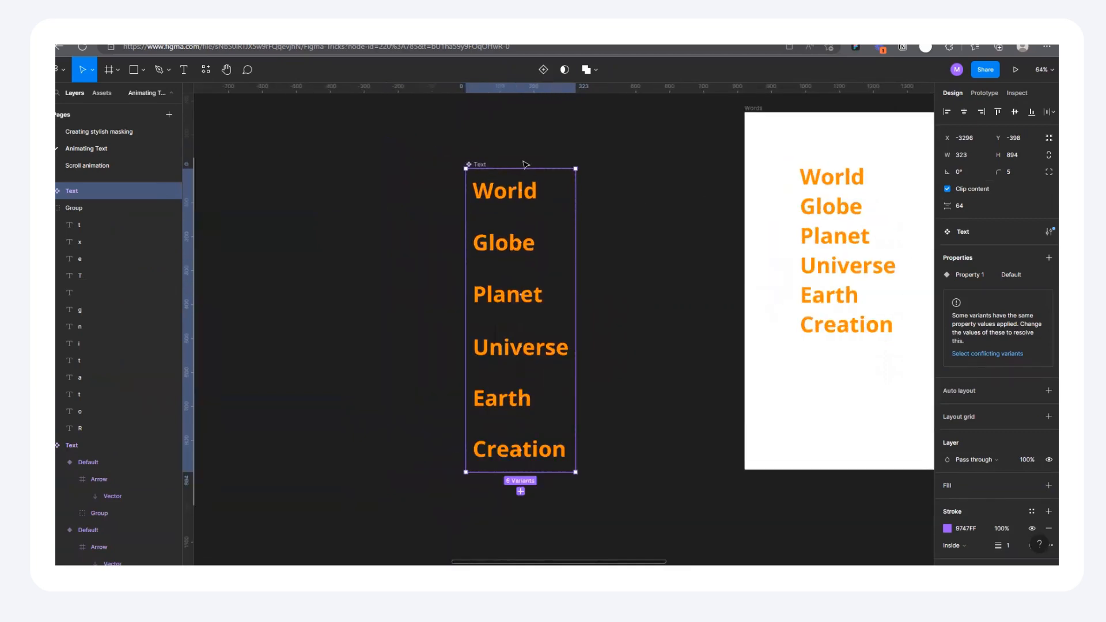
# Check the prototype settings of the World variant and return to its design properties
pyautogui.click(536, 199)
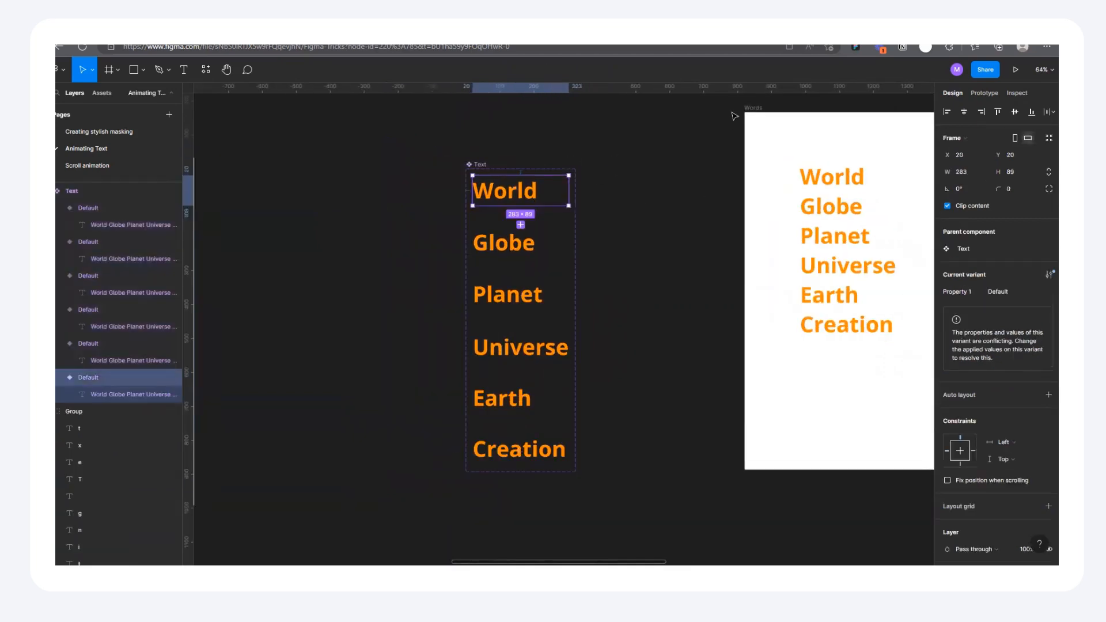
pyautogui.click(984, 93)
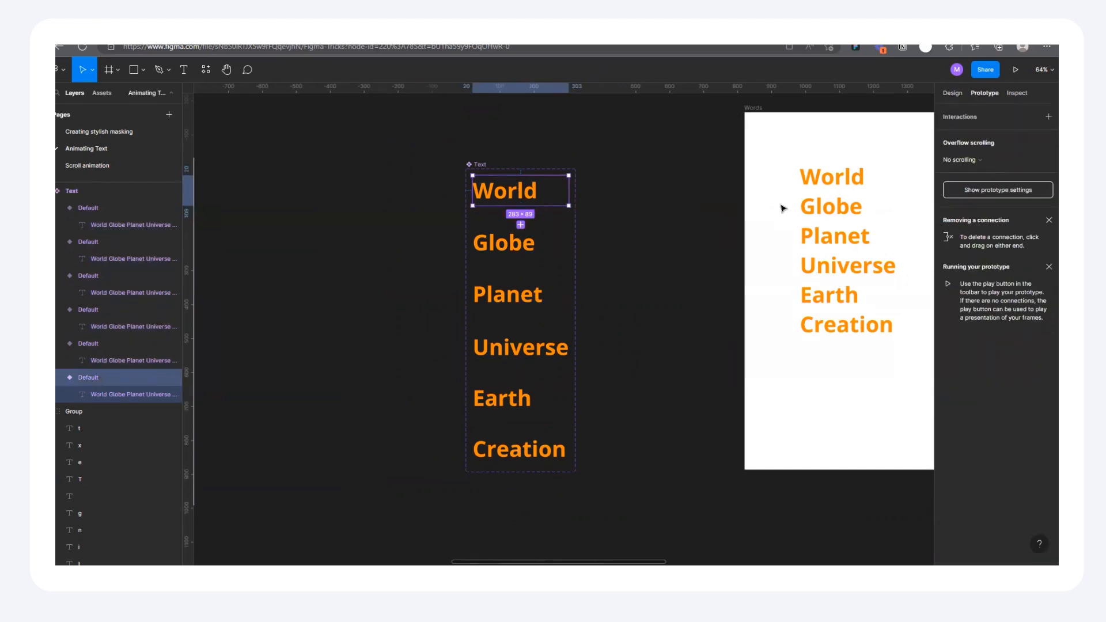
pyautogui.click(952, 93)
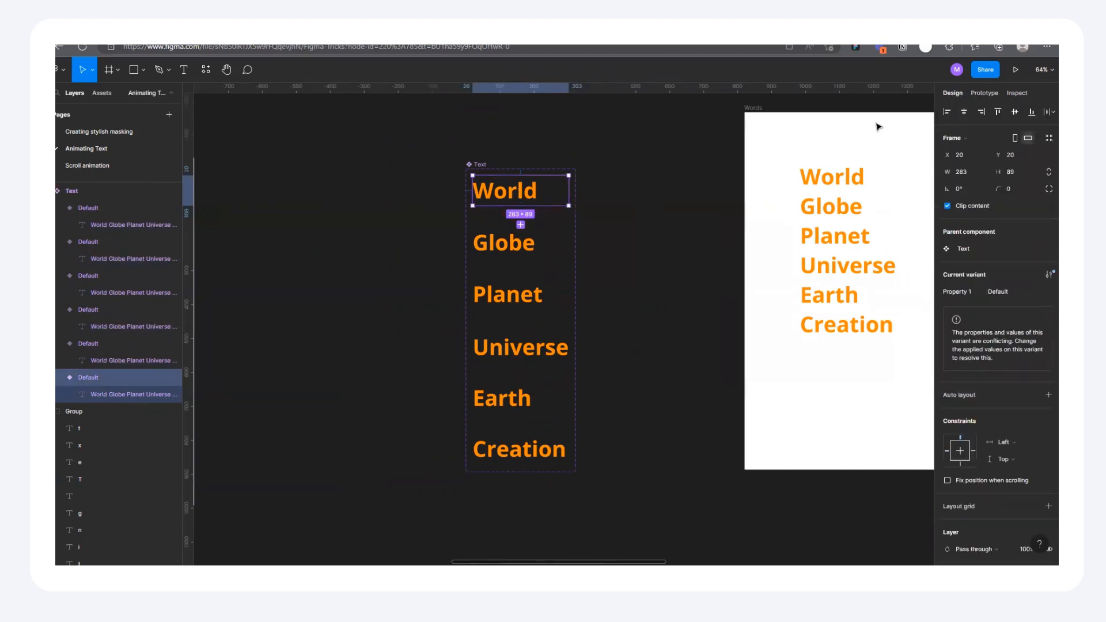
# Draw a rectangle about 185 × 200 on the empty canvas beside the Text component set
pyautogui.click(306, 133)
pyautogui.click(133, 69)
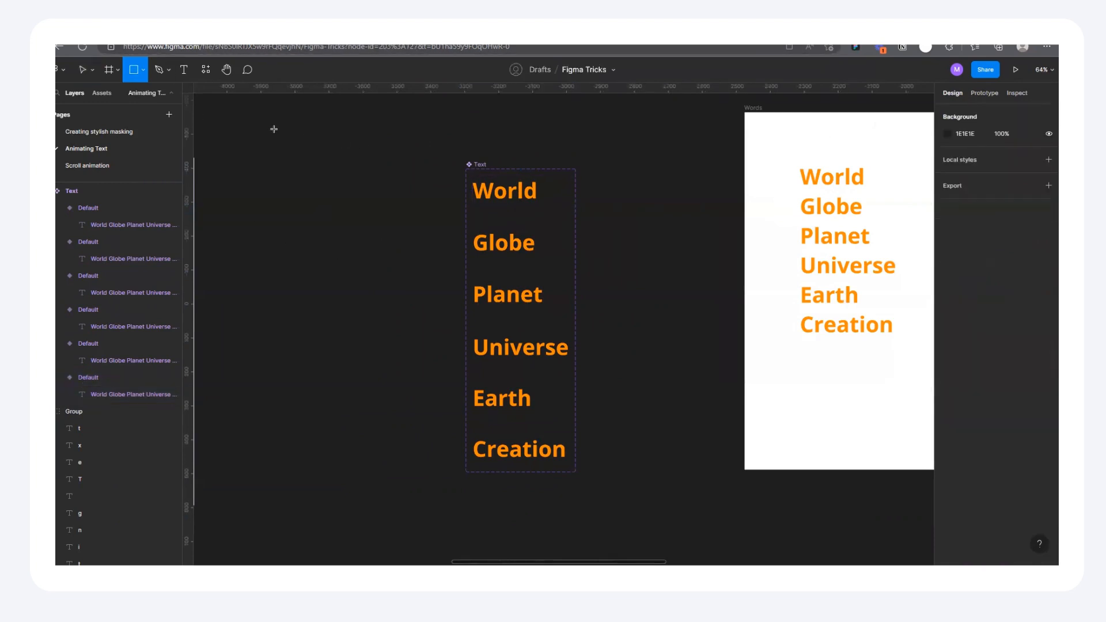
pyautogui.moveTo(279, 130); pyautogui.dragTo(341, 202)
pyautogui.moveTo(300, 171); pyautogui.dragTo(321, 187)
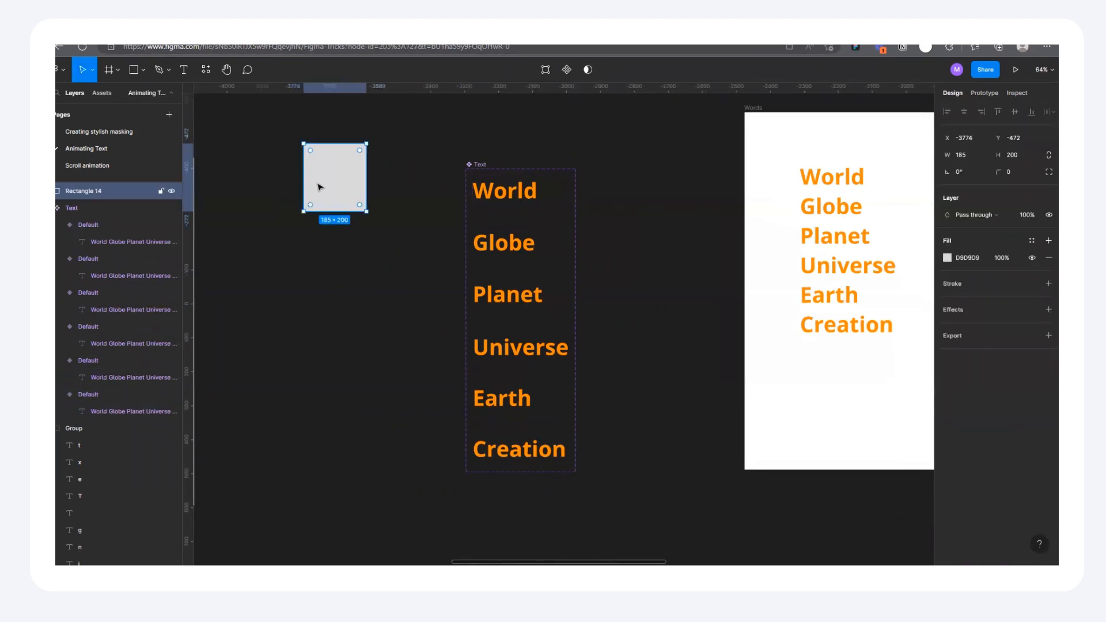
# Delete the grey rectangle and connect the World variant to Globe with an After delay trigger and Smart animate
pyautogui.press('Delete')
pyautogui.click(989, 93)
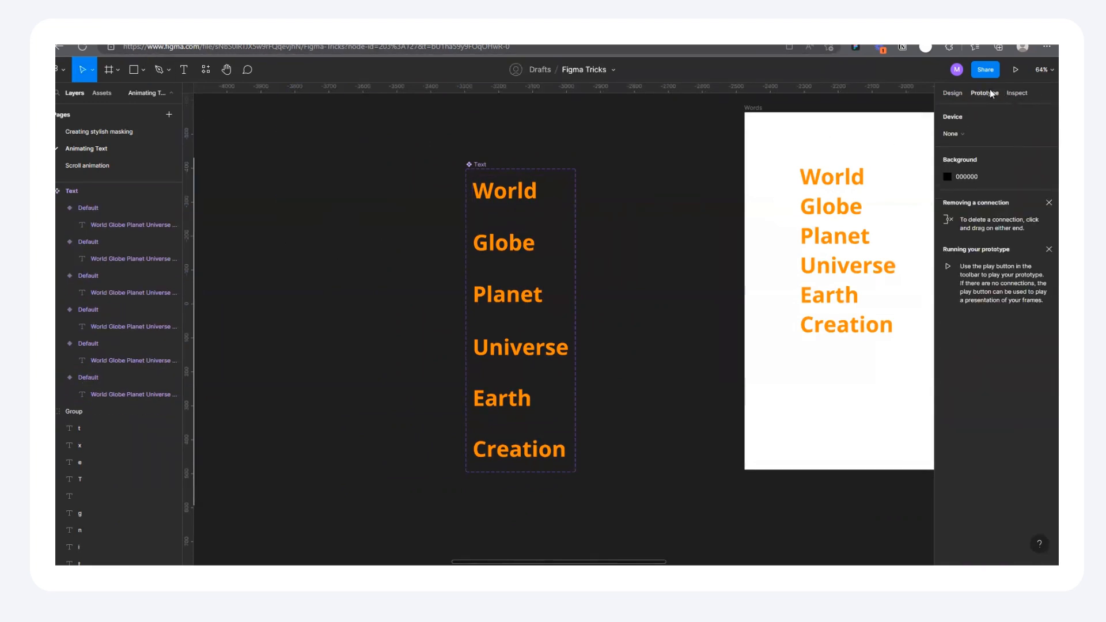
pyautogui.click(526, 200)
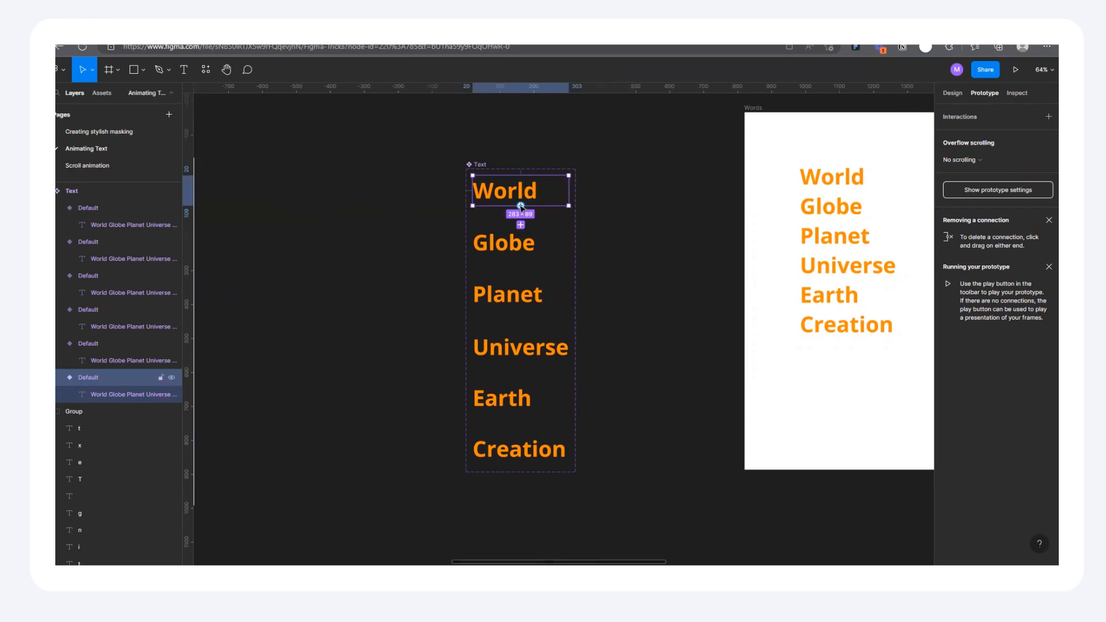
pyautogui.moveTo(521, 206)
pyautogui.mouseDown()
pyautogui.moveTo(498, 213)
pyautogui.moveTo(504, 242)
pyautogui.moveTo(521, 211)
pyautogui.mouseUp()
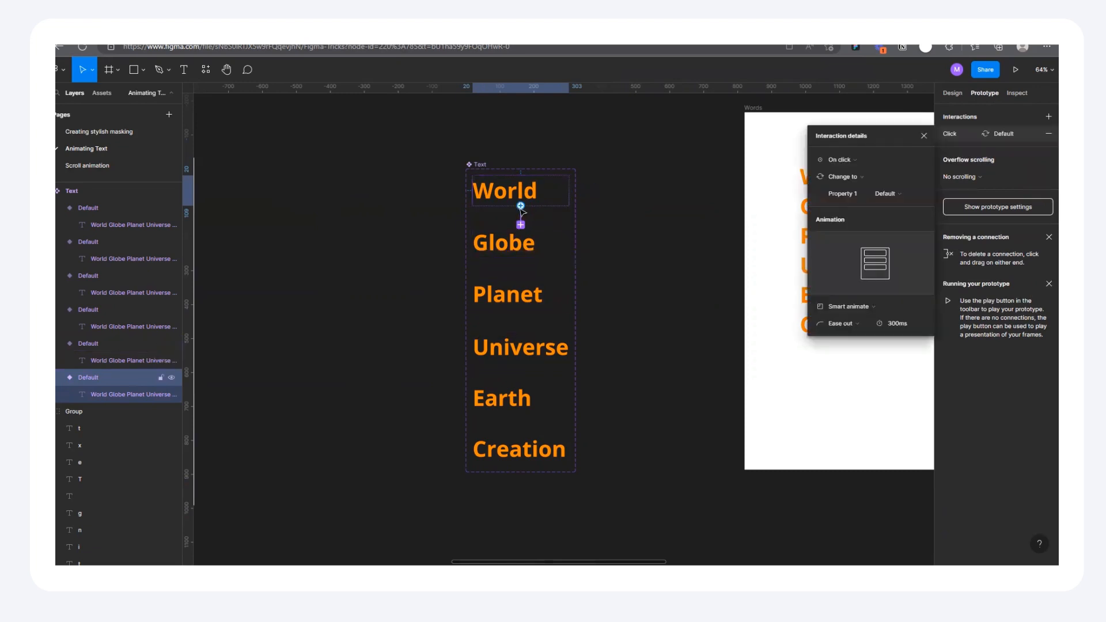
pyautogui.scroll(3, 522, 212)
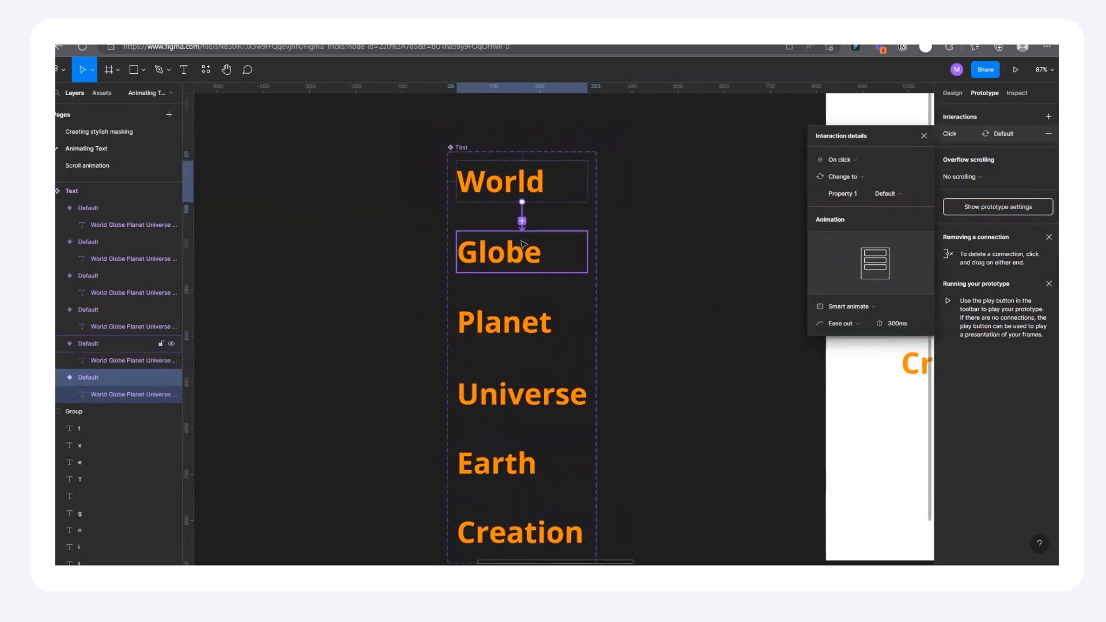
pyautogui.click(847, 307)
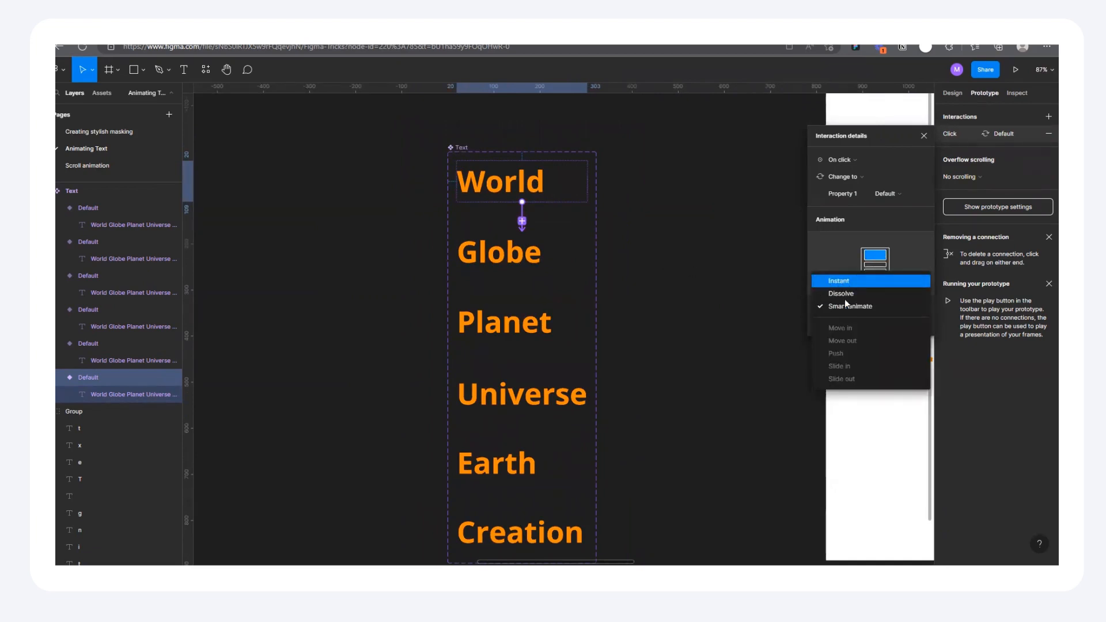
pyautogui.click(845, 305)
pyautogui.click(855, 166)
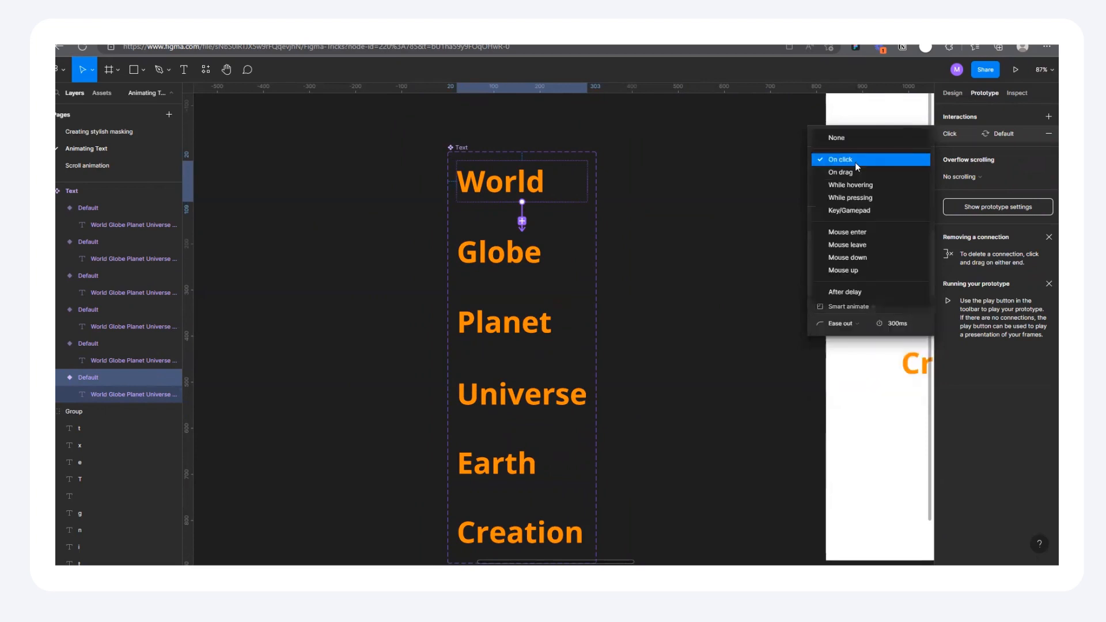
pyautogui.click(848, 295)
# Connect the Globe variant to Planet with a Change to interaction triggered After delay, 800ms
pyautogui.click(546, 248)
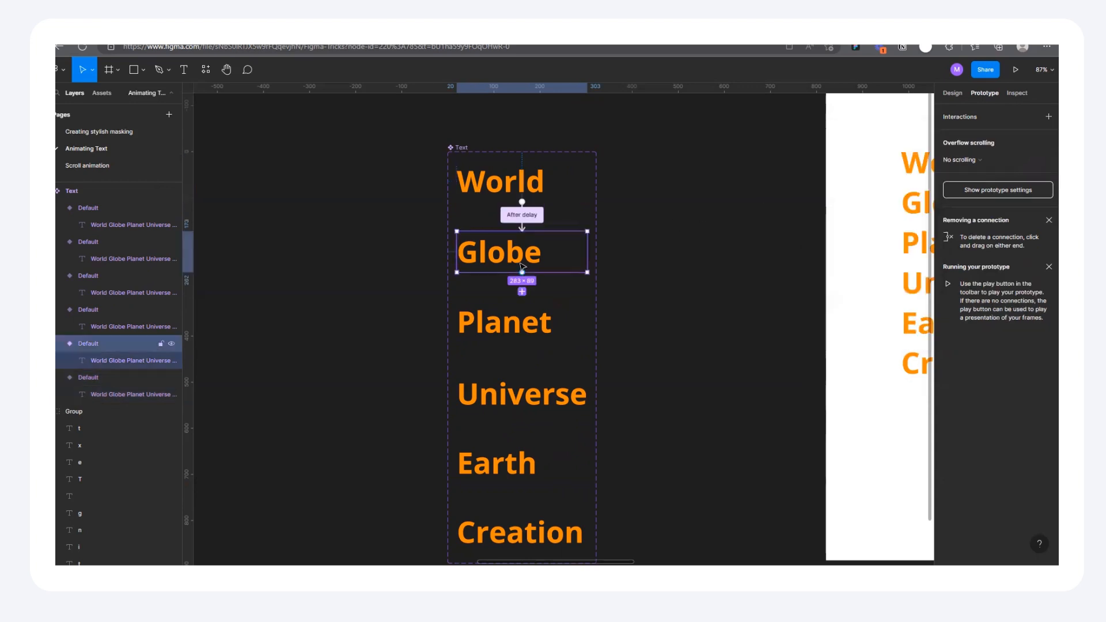
pyautogui.moveTo(523, 272); pyautogui.dragTo(527, 330)
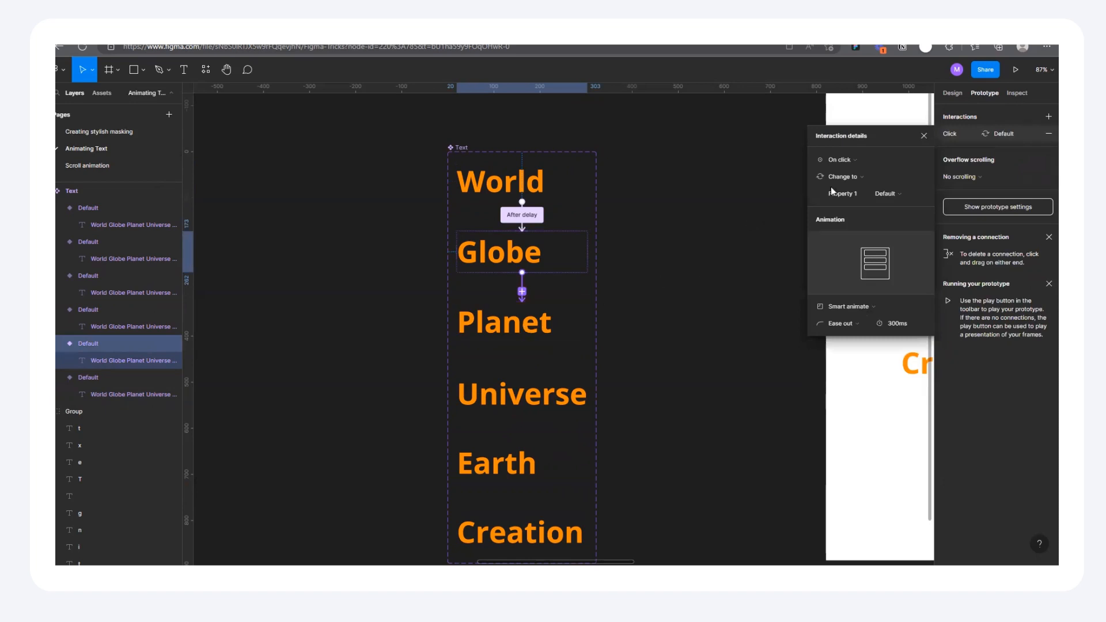
pyautogui.click(863, 161)
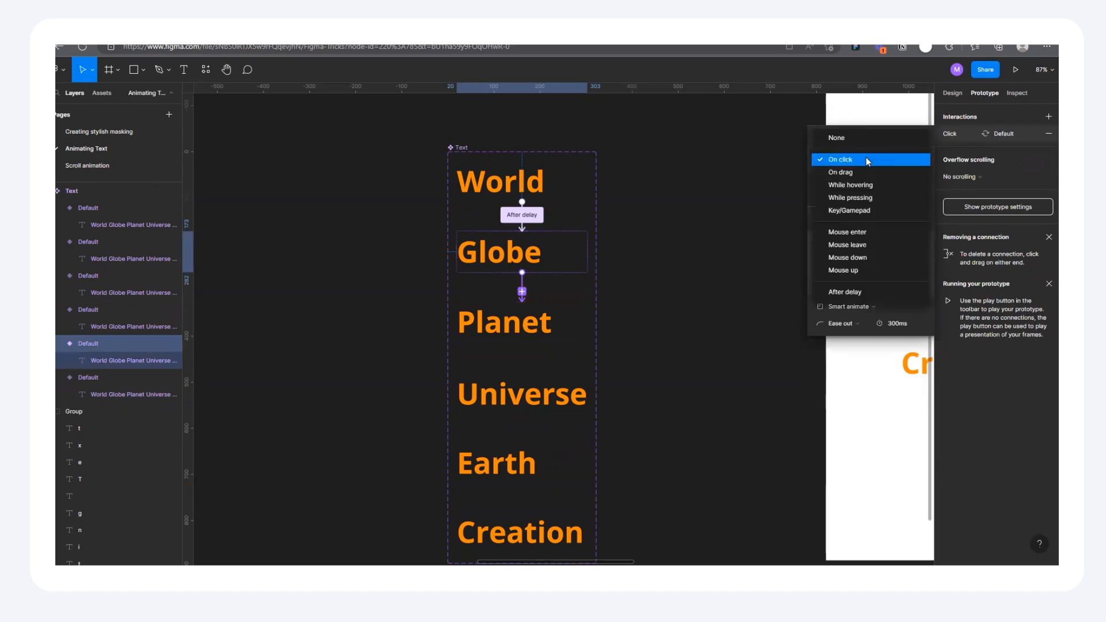
pyautogui.click(849, 292)
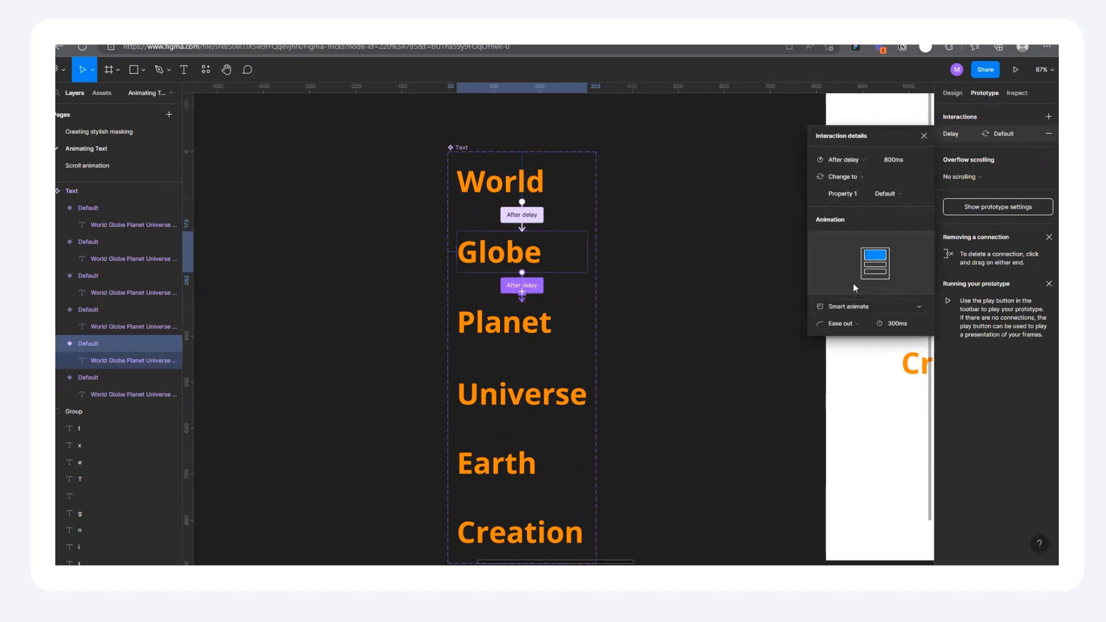
# Connect the Planet variant to Universe with an After delay interaction
pyautogui.click(507, 323)
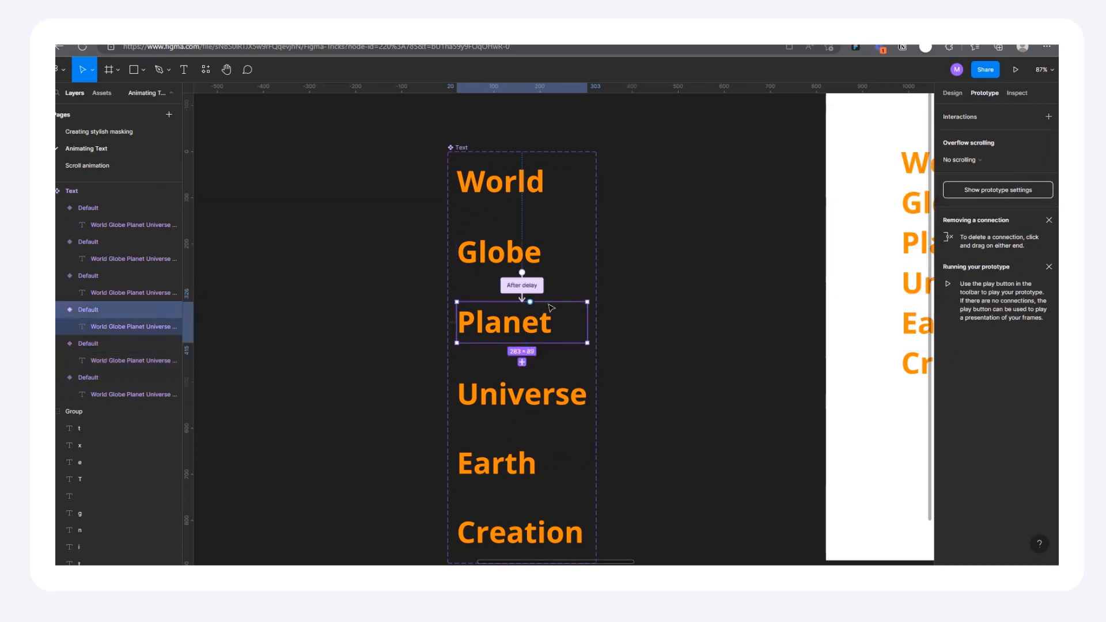
pyautogui.scroll(-5, 559, 242)
pyautogui.moveTo(522, 220); pyautogui.dragTo(522, 254)
pyautogui.click(841, 159)
pyautogui.click(843, 287)
# Connect the Universe variant to Earth with an After delay interaction
pyautogui.click(510, 261)
pyautogui.moveTo(522, 291); pyautogui.dragTo(507, 323)
pyautogui.click(842, 160)
pyautogui.click(842, 288)
# Connect the Earth variant to Creation with an After delay interaction
pyautogui.click(533, 312)
pyautogui.moveTo(522, 361); pyautogui.dragTo(518, 391)
pyautogui.click(847, 158)
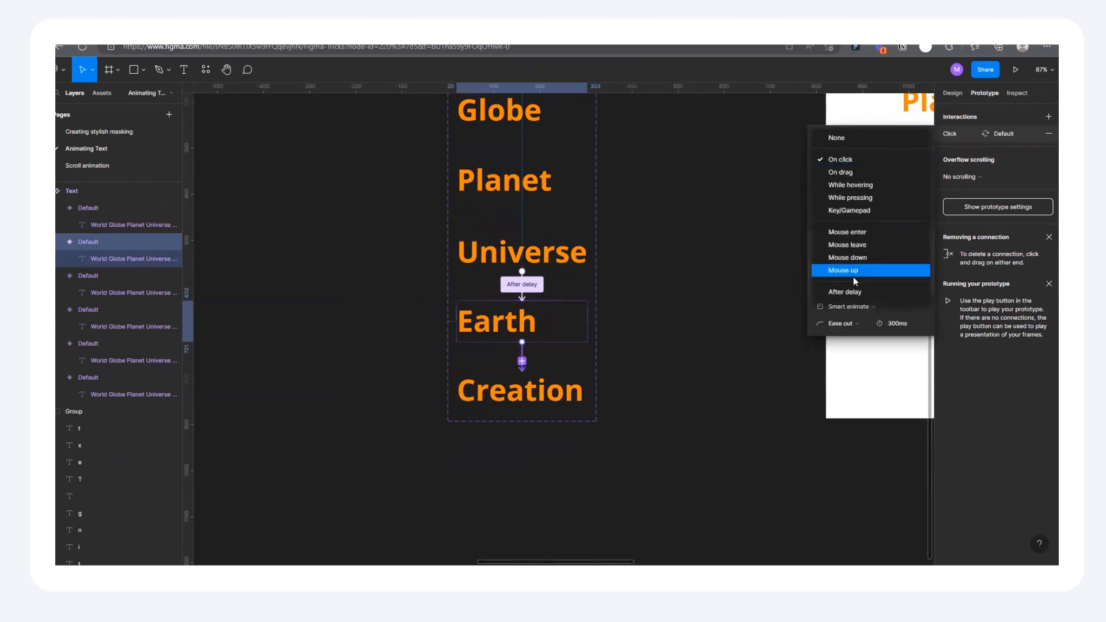
pyautogui.click(852, 291)
# Loop the Creation variant back to World with an After delay interaction of 800ms using Smart animate
pyautogui.click(561, 385)
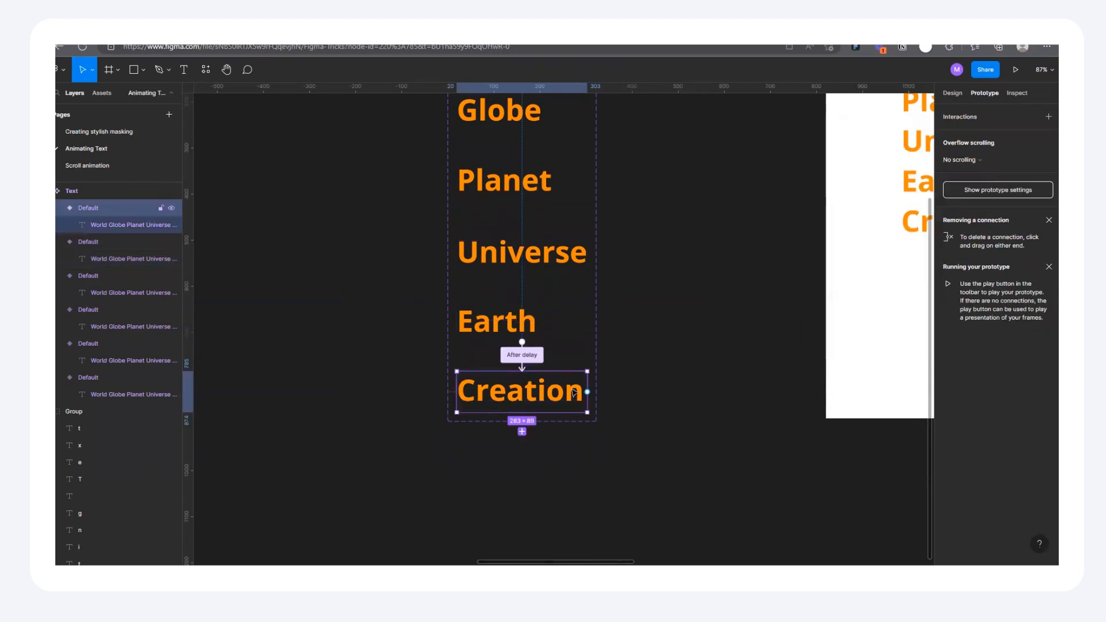
pyautogui.scroll(-3, 568, 439)
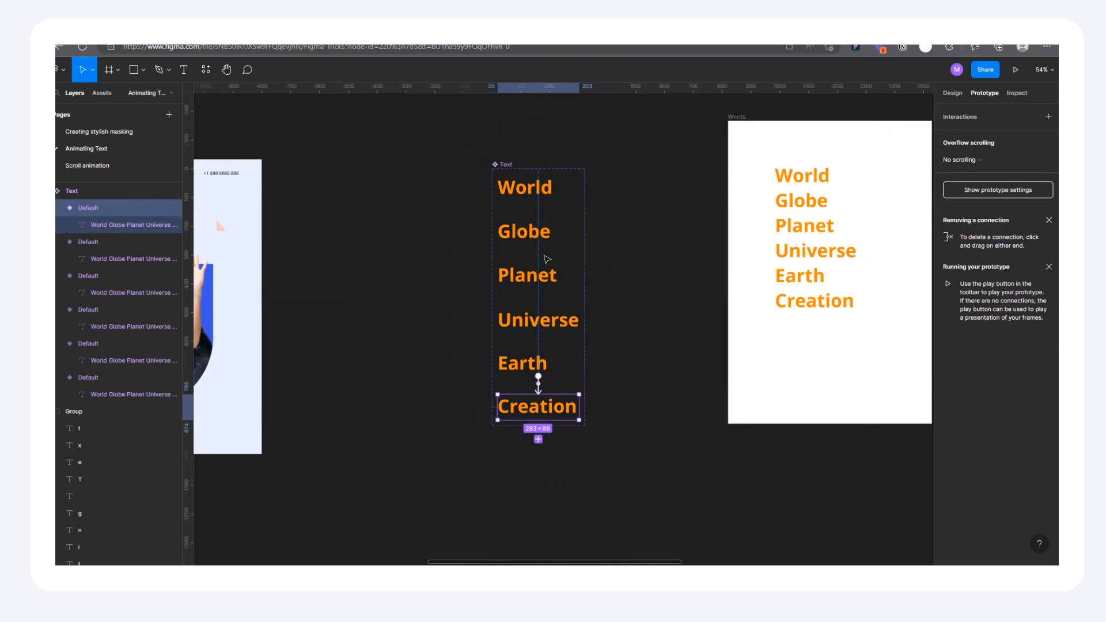
pyautogui.moveTo(544, 379); pyautogui.dragTo(535, 199)
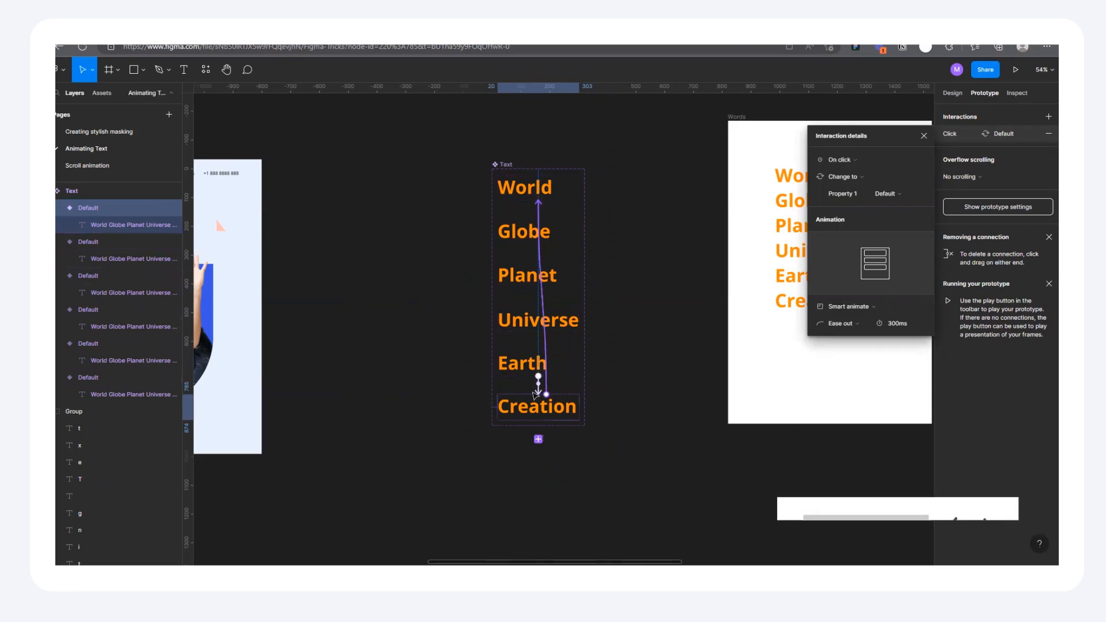
pyautogui.click(840, 159)
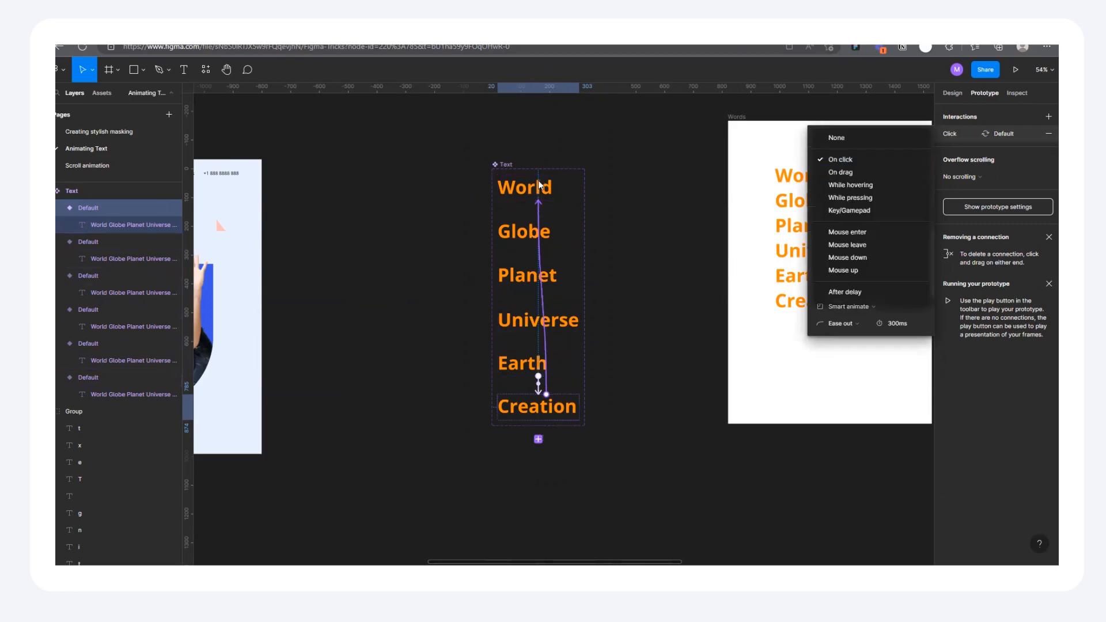
pyautogui.click(847, 293)
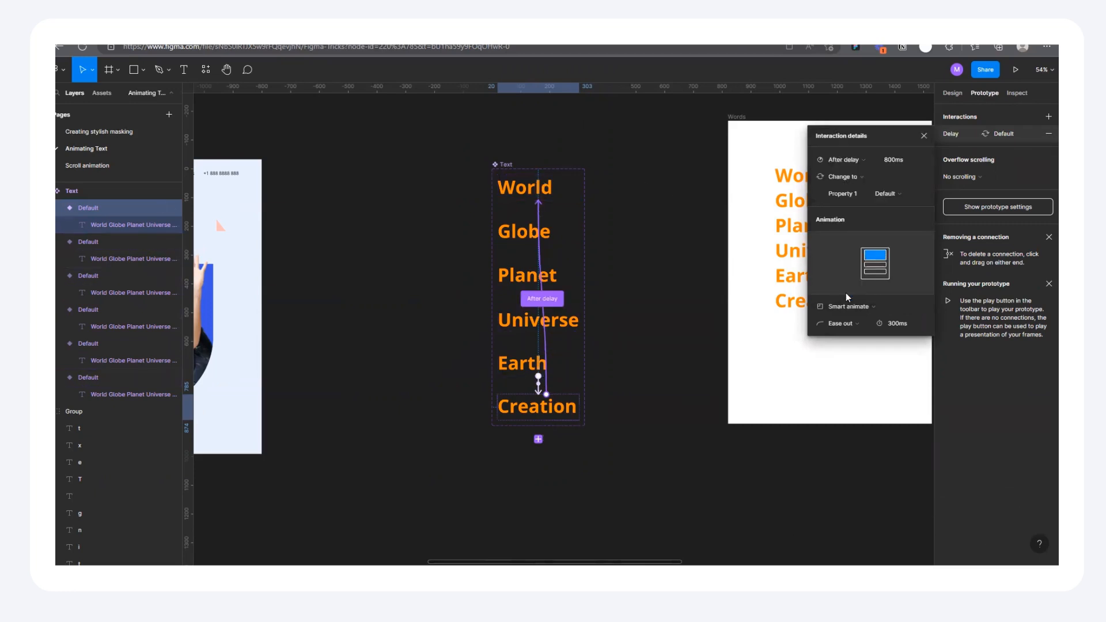
pyautogui.click(923, 137)
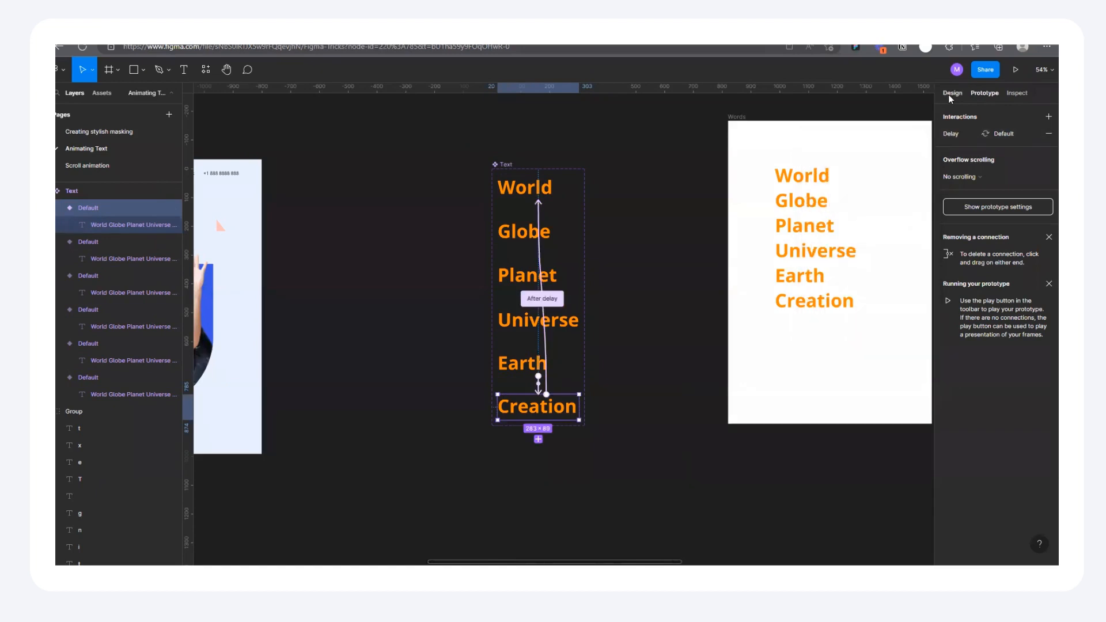
# Copy the World variant out of the Text component set as an instance at about X -2907, Y -127
pyautogui.scroll(-4, 598, 196)
pyautogui.click(653, 161)
pyautogui.scroll(3, 622, 167)
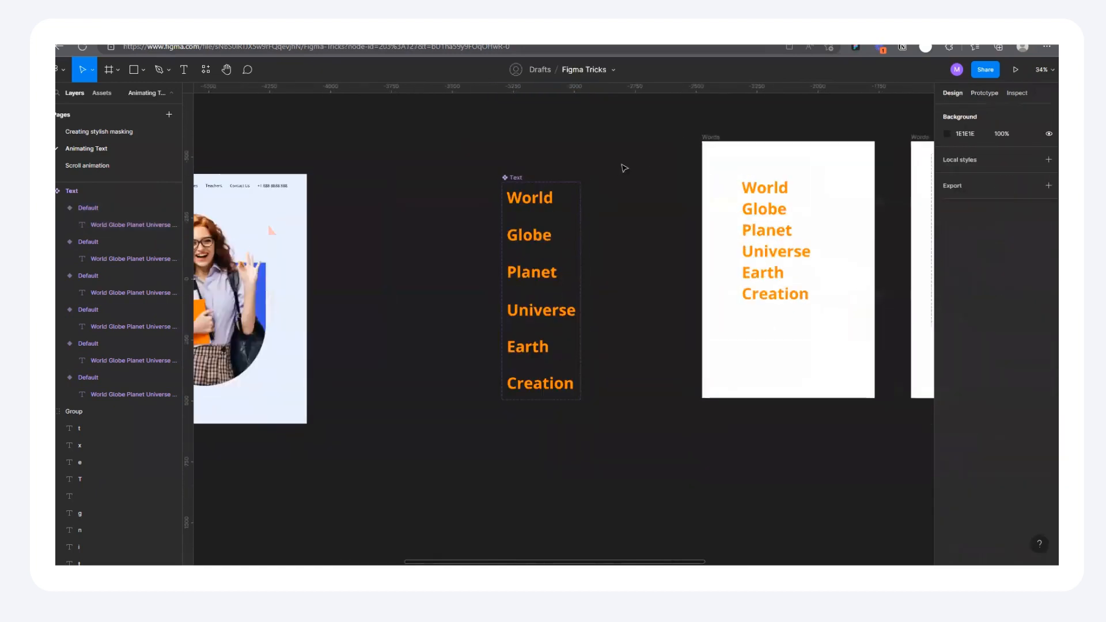
pyautogui.click(537, 203)
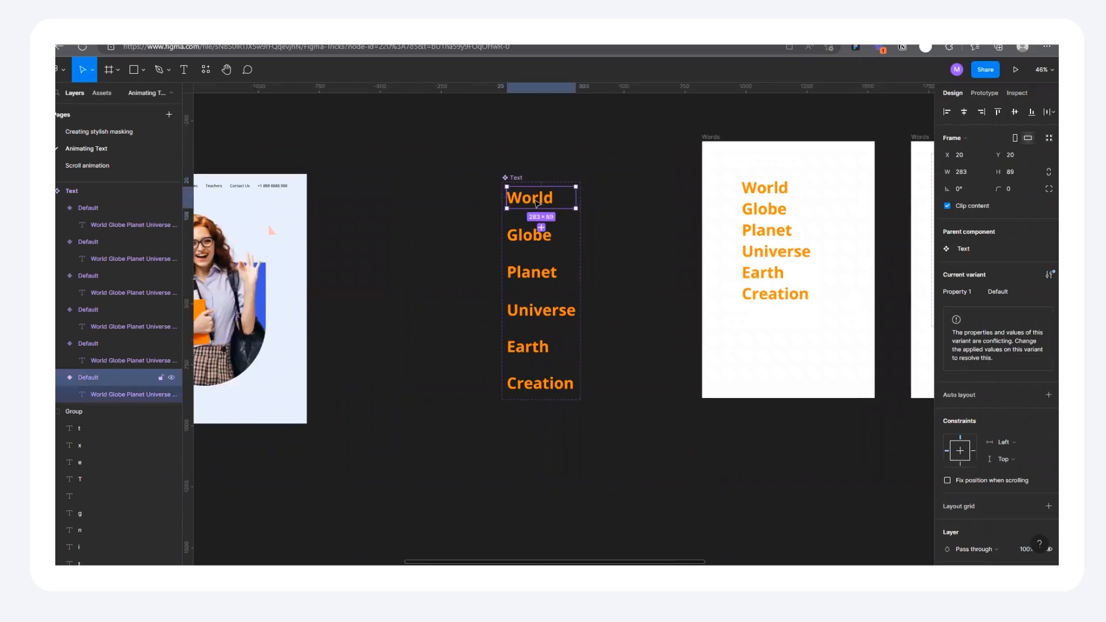
pyautogui.moveTo(538, 203); pyautogui.dragTo(627, 264)
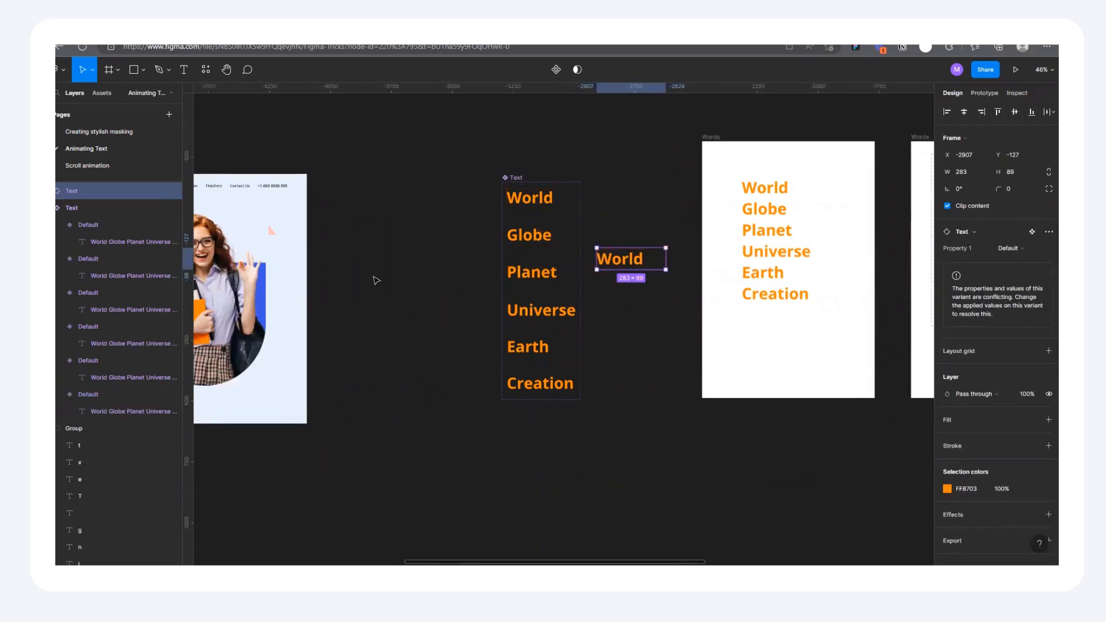
pyautogui.scroll(-4, 368, 280)
pyautogui.scroll(4, 553, 260)
pyautogui.scroll(1, 551, 260)
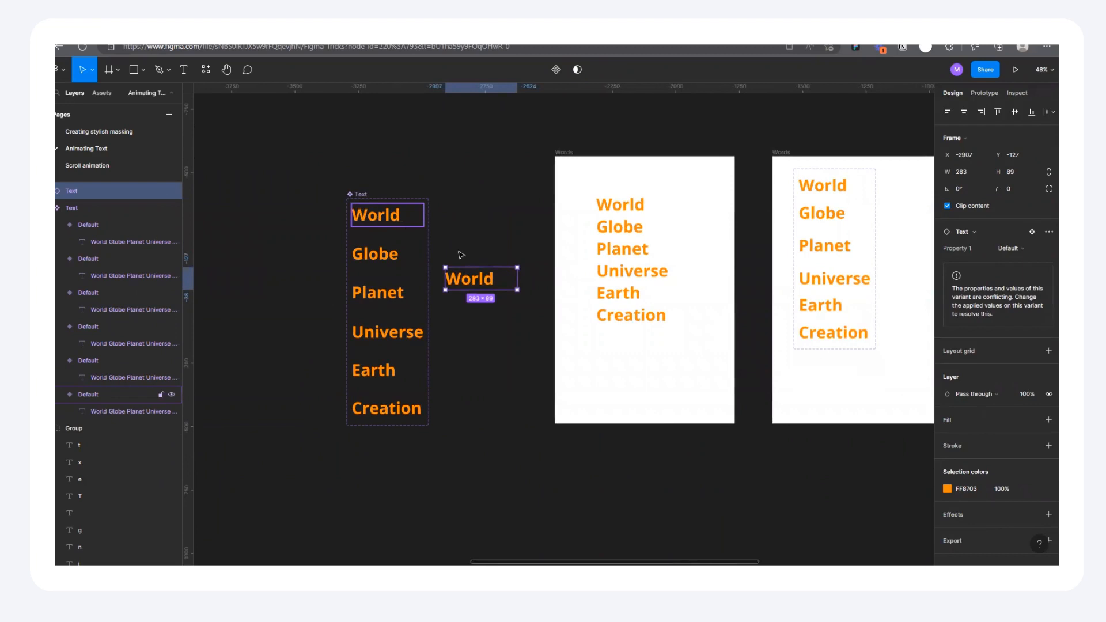
# Move the World instance into the Design frame's hero text block, between the heading and the paragraph
pyautogui.click(392, 224)
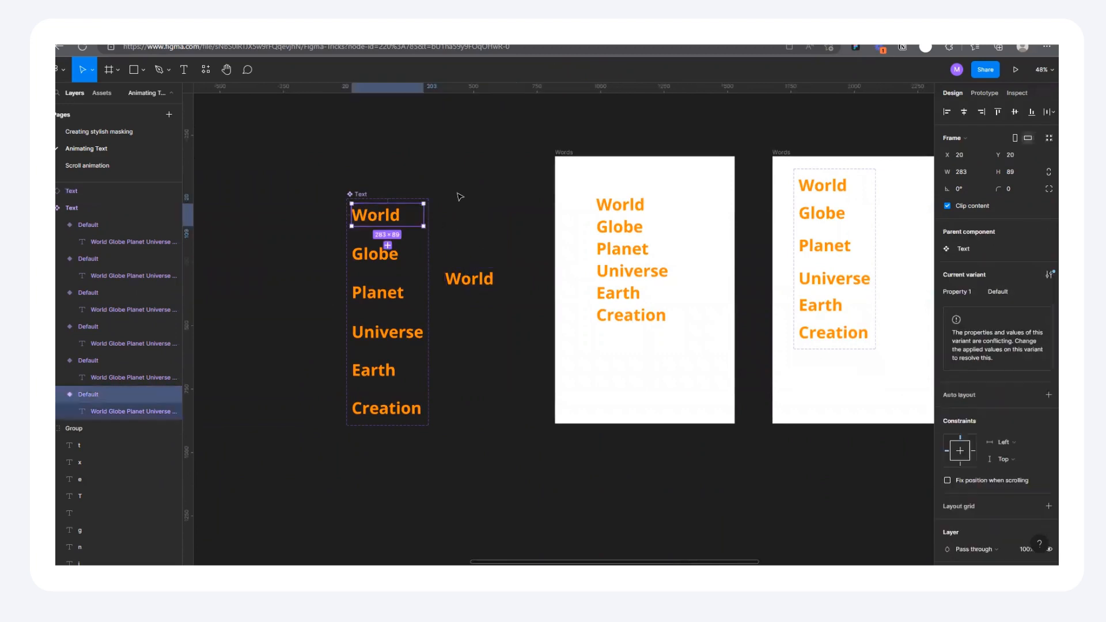
pyautogui.click(496, 283)
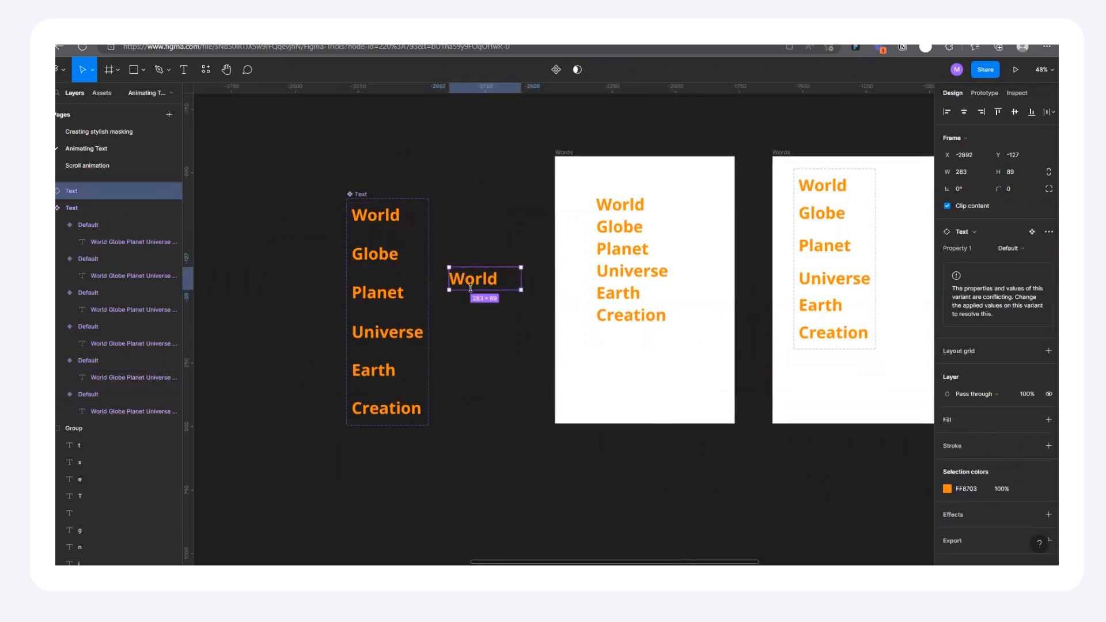
pyautogui.scroll(-5, 471, 288)
pyautogui.moveTo(452, 276); pyautogui.dragTo(712, 275)
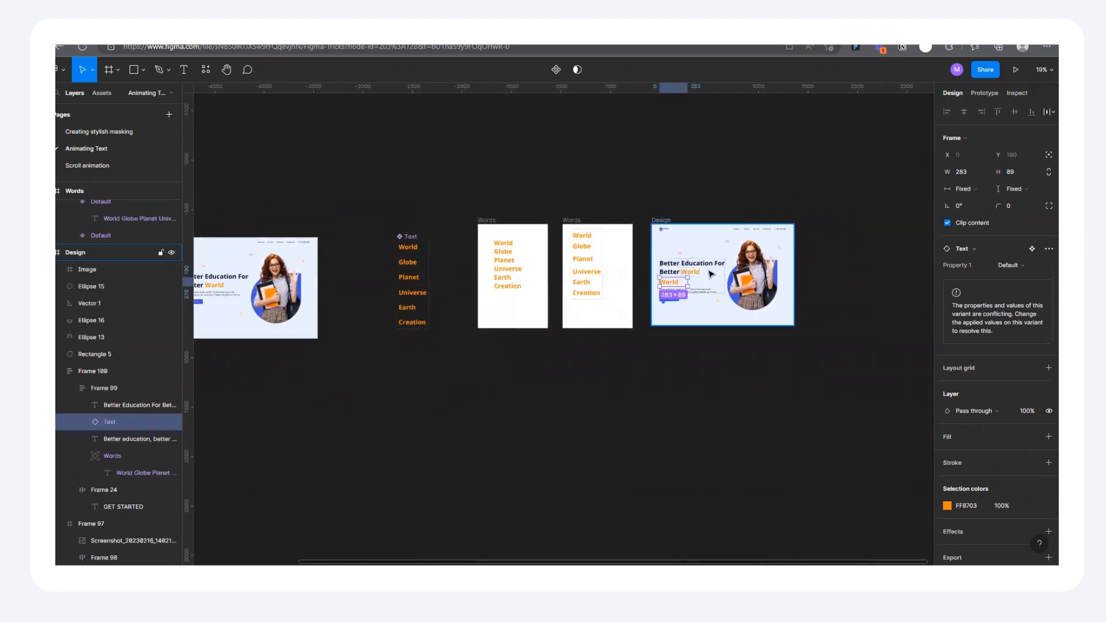
pyautogui.scroll(6, 712, 275)
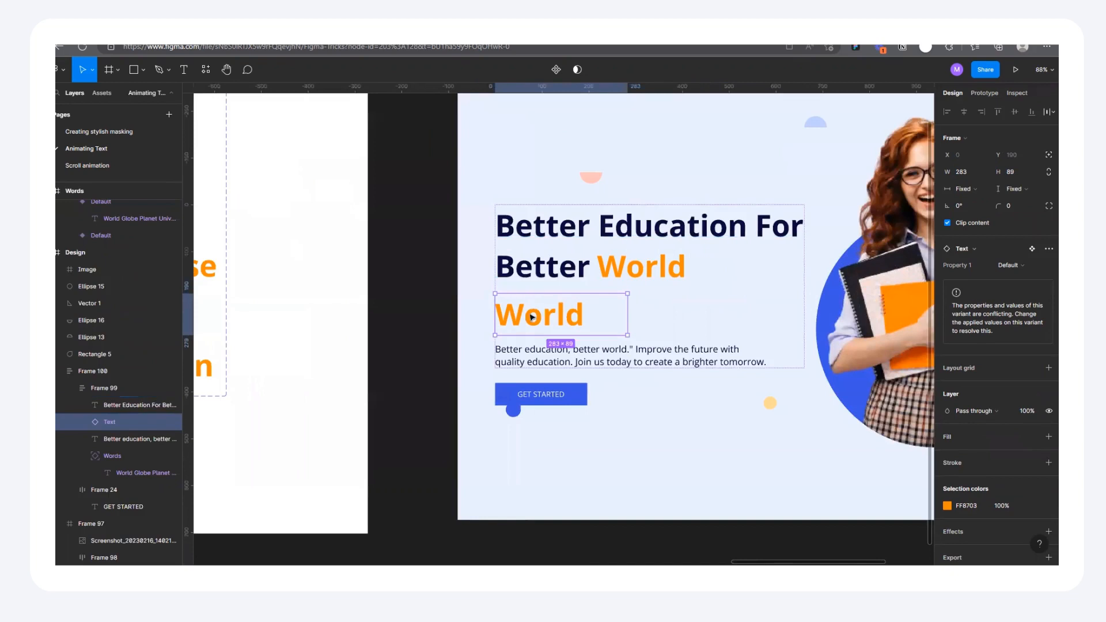
# Give the World instance in the hero text block an absolute position so it ignores the auto layout
pyautogui.click(605, 227)
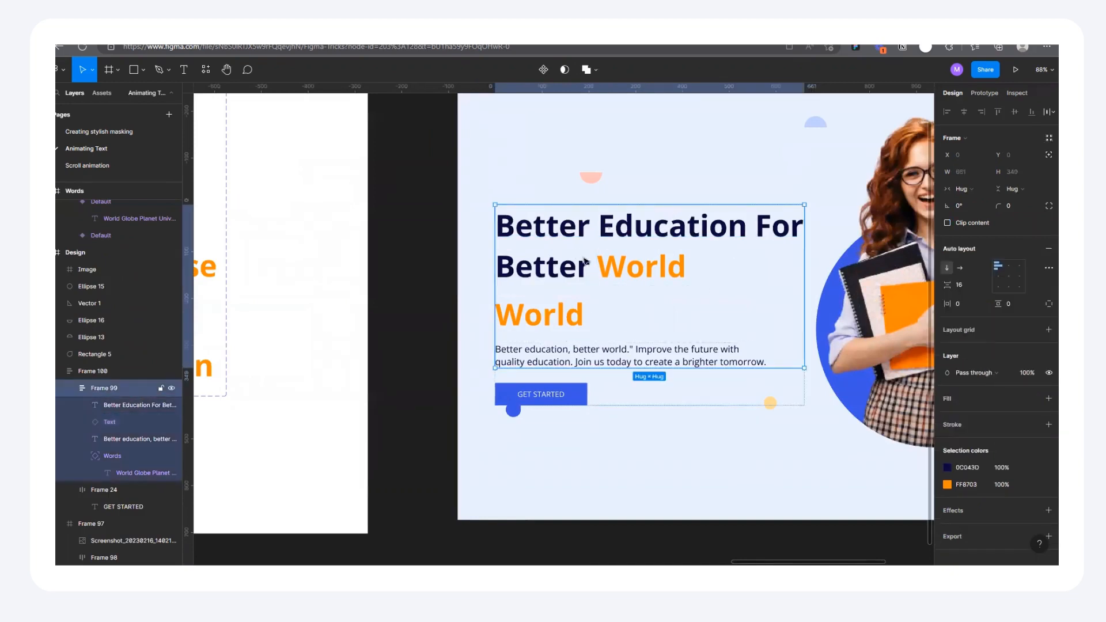
pyautogui.moveTo(658, 282)
pyautogui.doubleClick(568, 320)
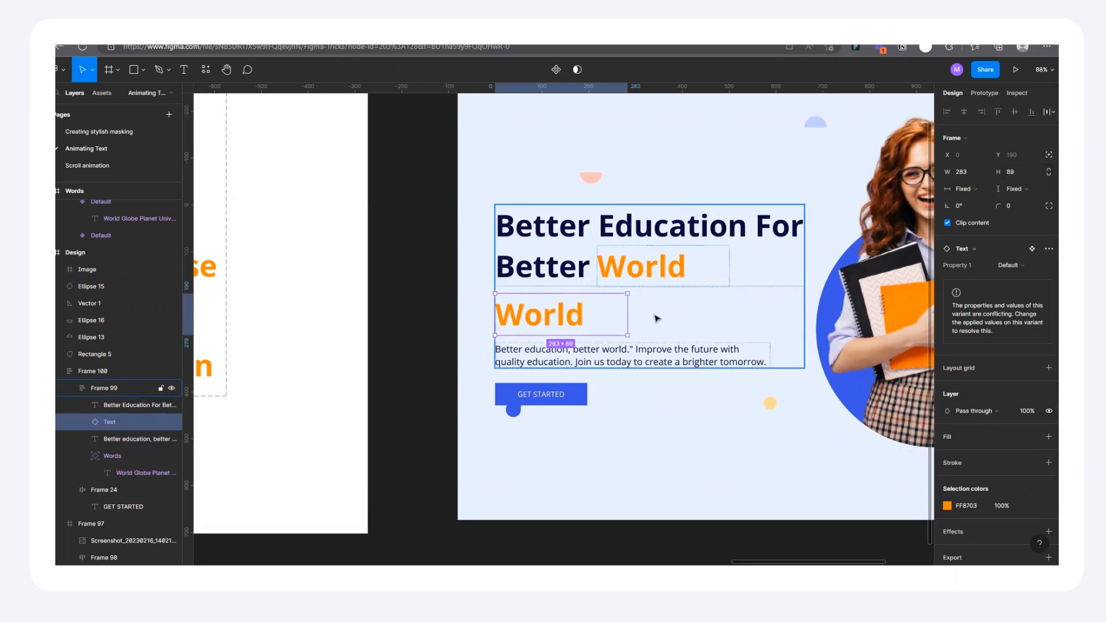
pyautogui.click(670, 306)
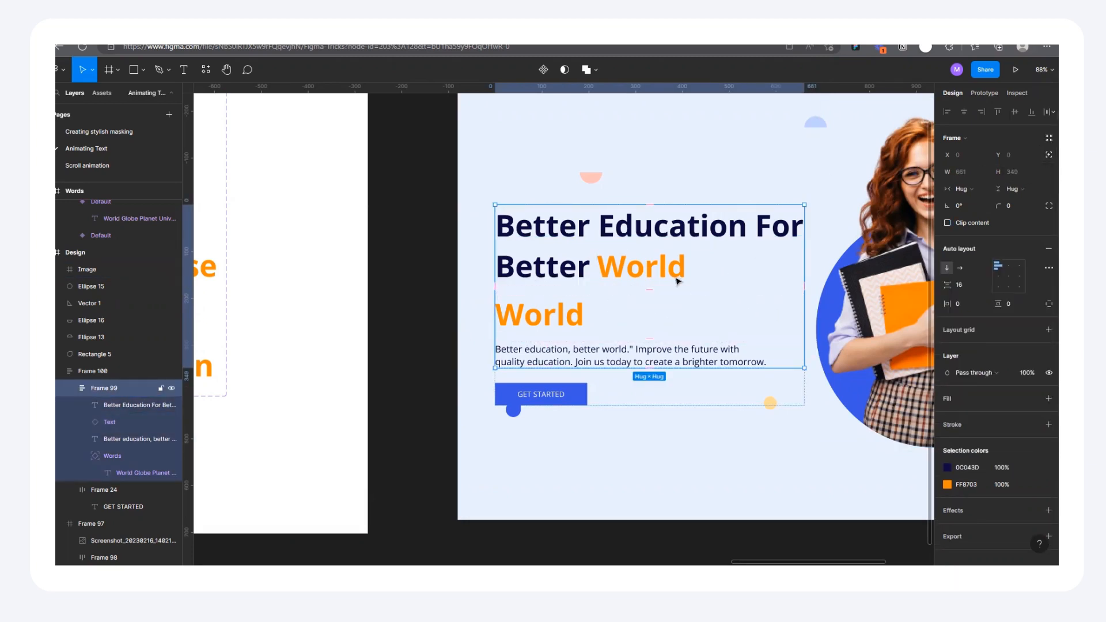
pyautogui.click(568, 313)
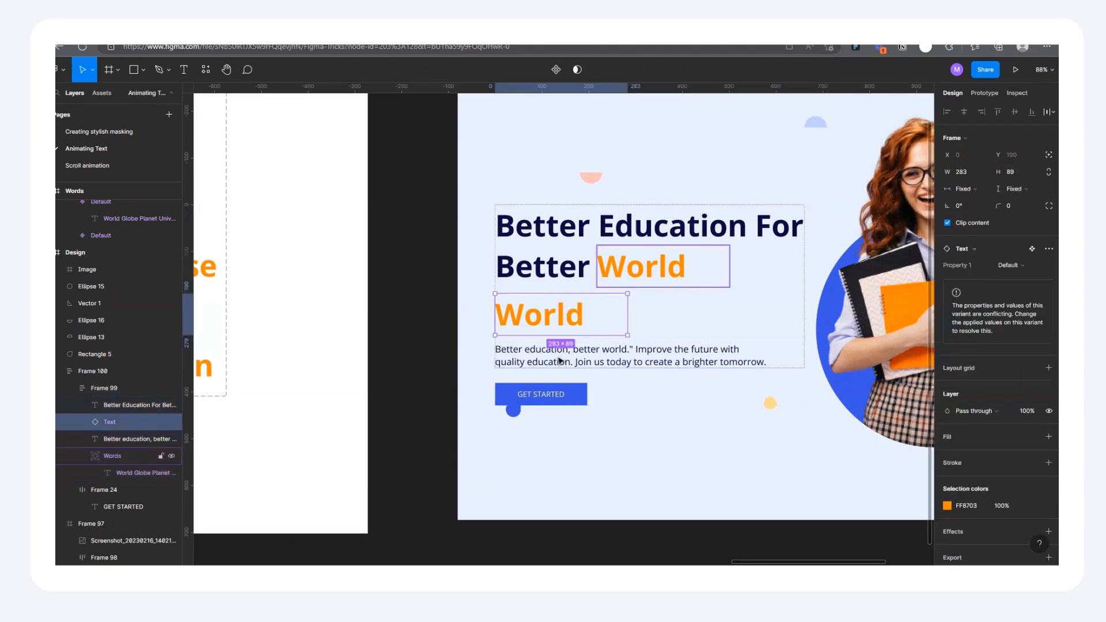
pyautogui.click(1048, 155)
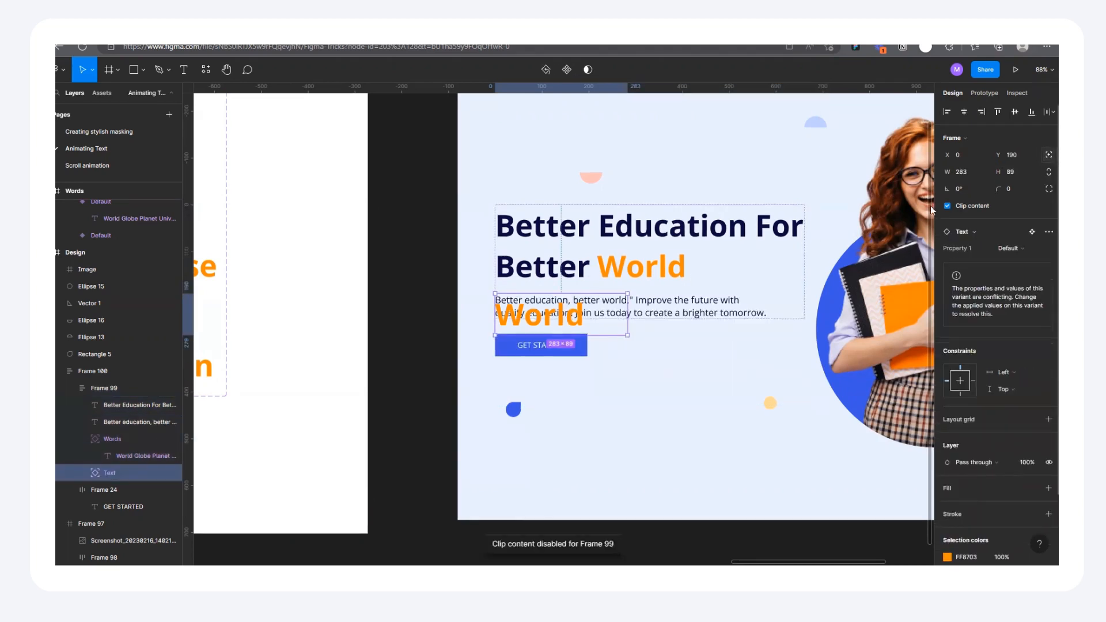
# Delete the old orange World from the heading and place the new instance after "Better" at X 226, Y 87
pyautogui.click(637, 260)
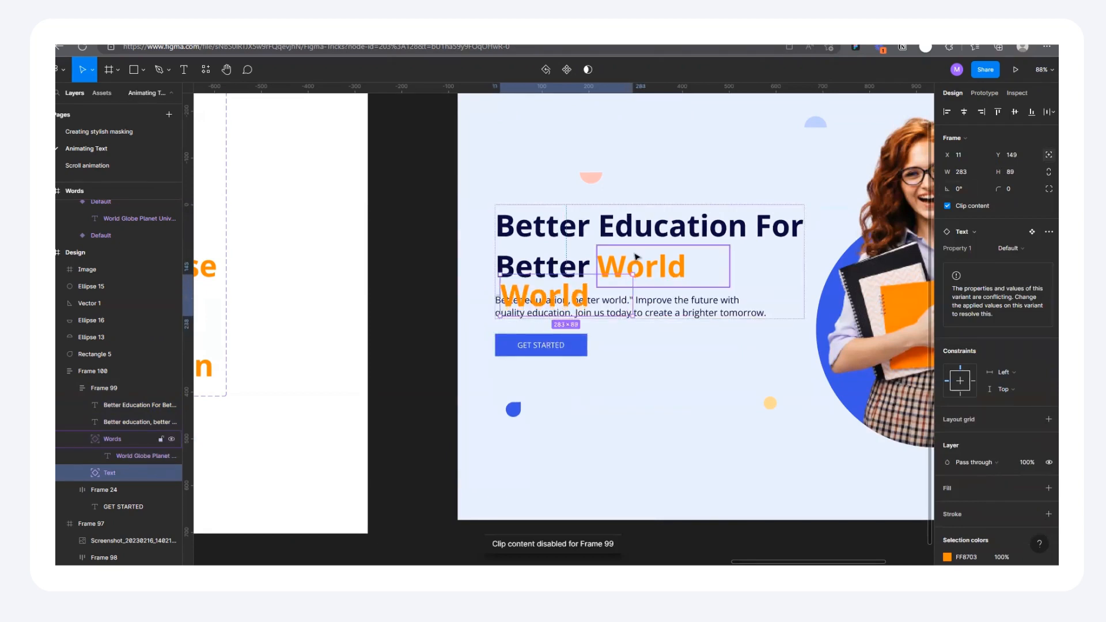
pyautogui.press('Delete')
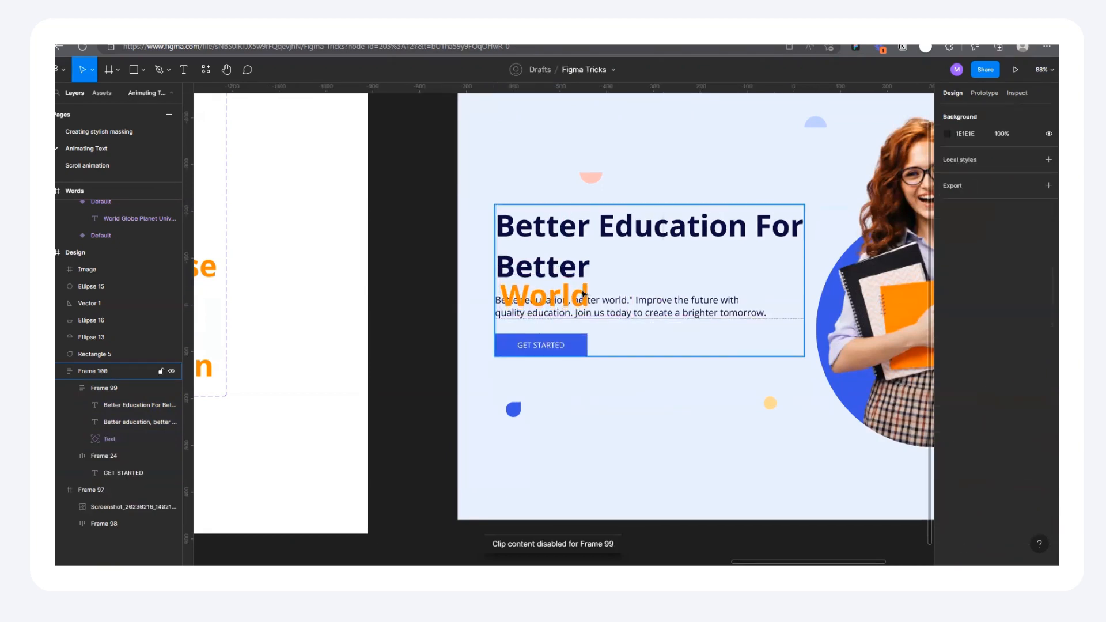
pyautogui.click(581, 295)
pyautogui.moveTo(584, 295); pyautogui.dragTo(684, 266)
# Add a horizontal ruler guide along the baseline of "Better World" to check the instance's alignment
pyautogui.scroll(10, 622, 278)
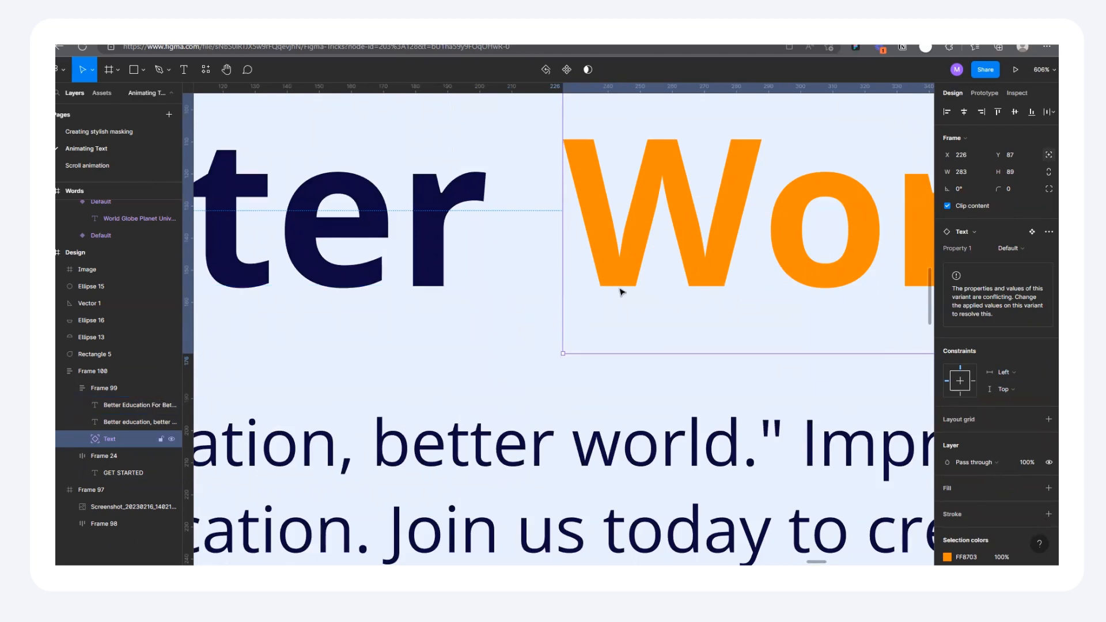
pyautogui.moveTo(615, 90); pyautogui.dragTo(510, 288)
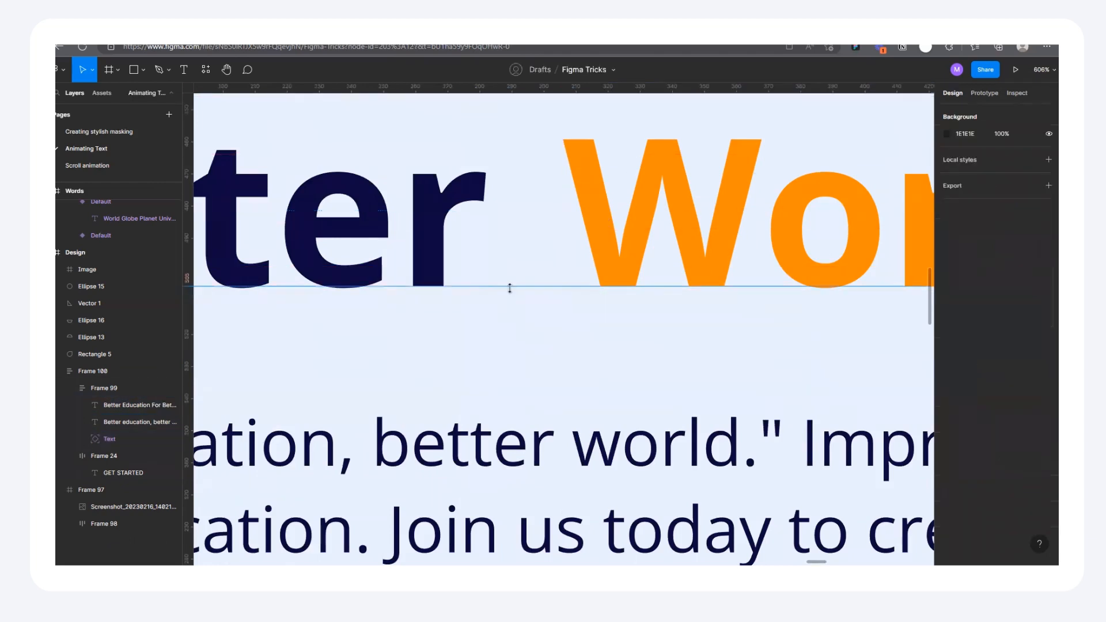
pyautogui.scroll(-5, 605, 285)
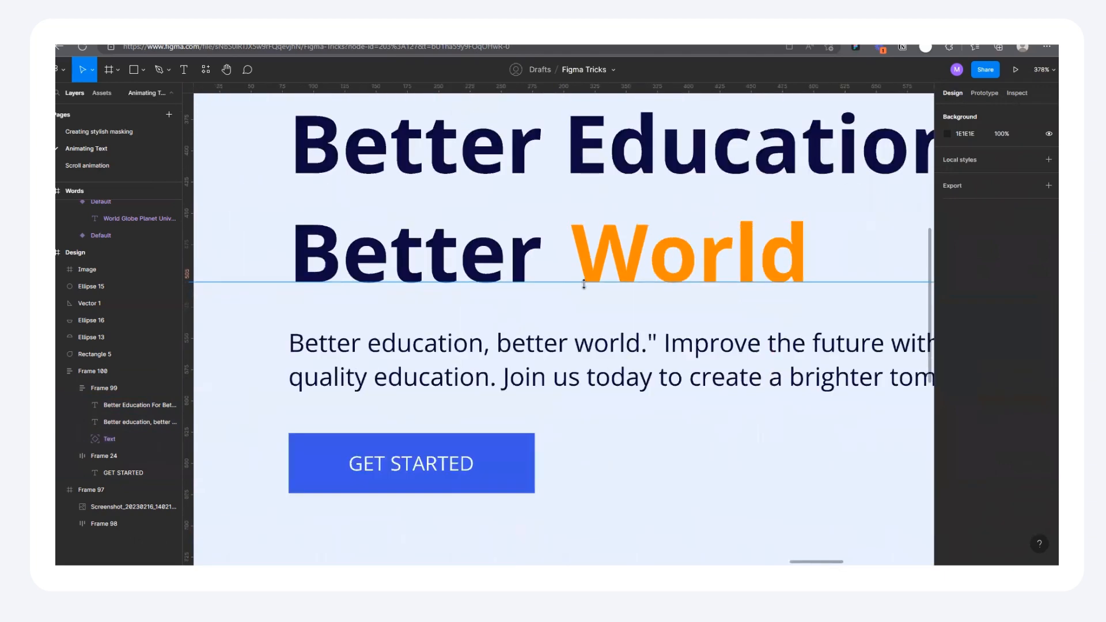
pyautogui.scroll(-10, 522, 279)
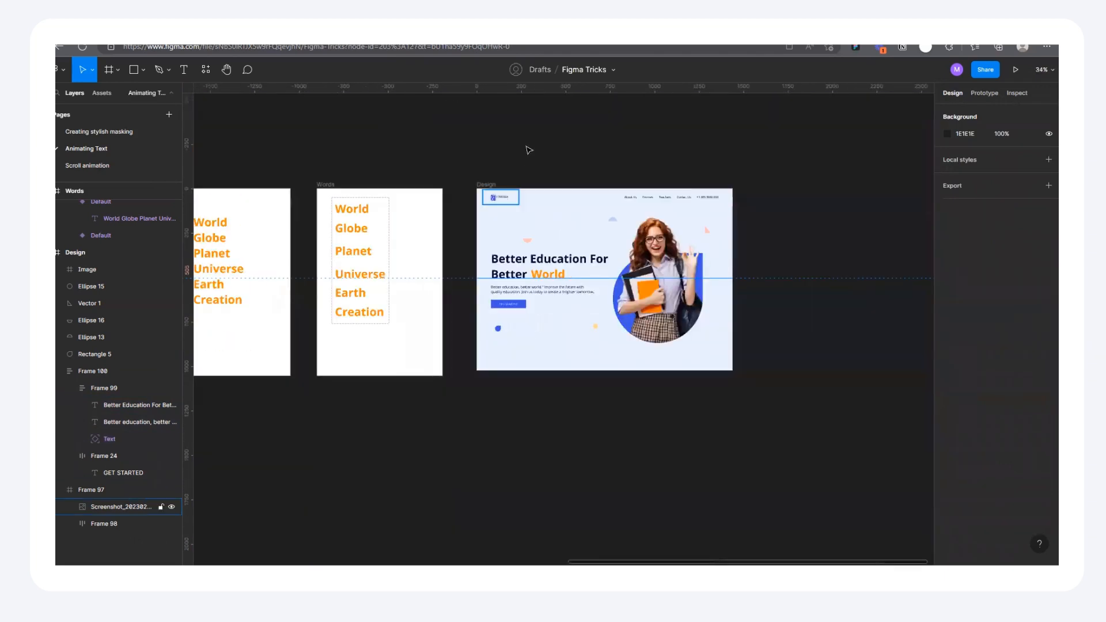
# Present the Design frame as a prototype and reload the preview to check the word animation
pyautogui.click(488, 185)
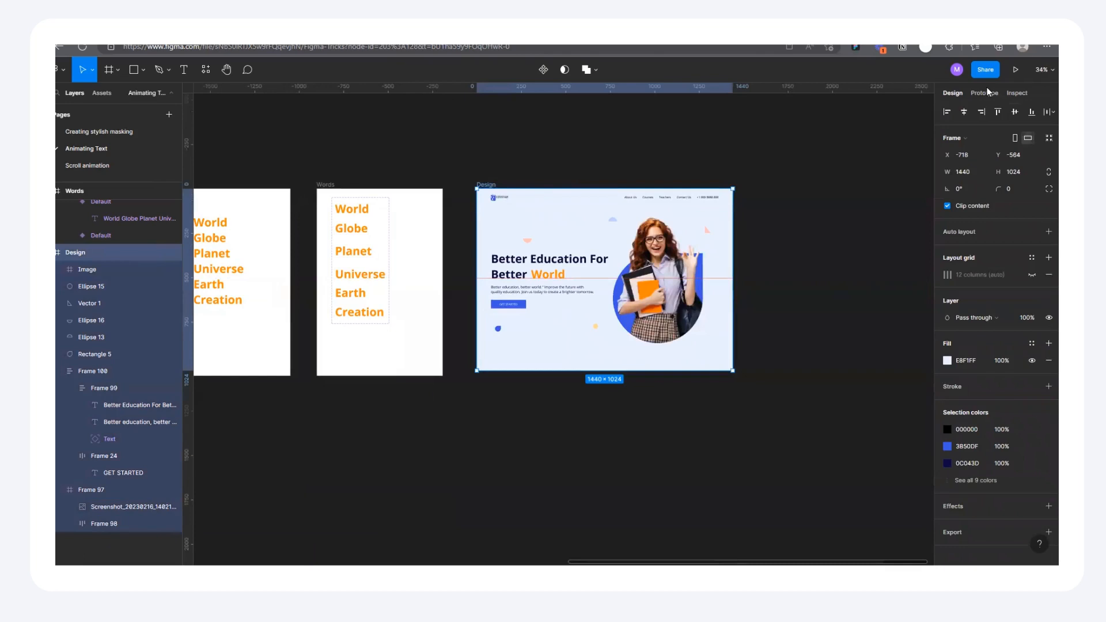
pyautogui.click(1016, 70)
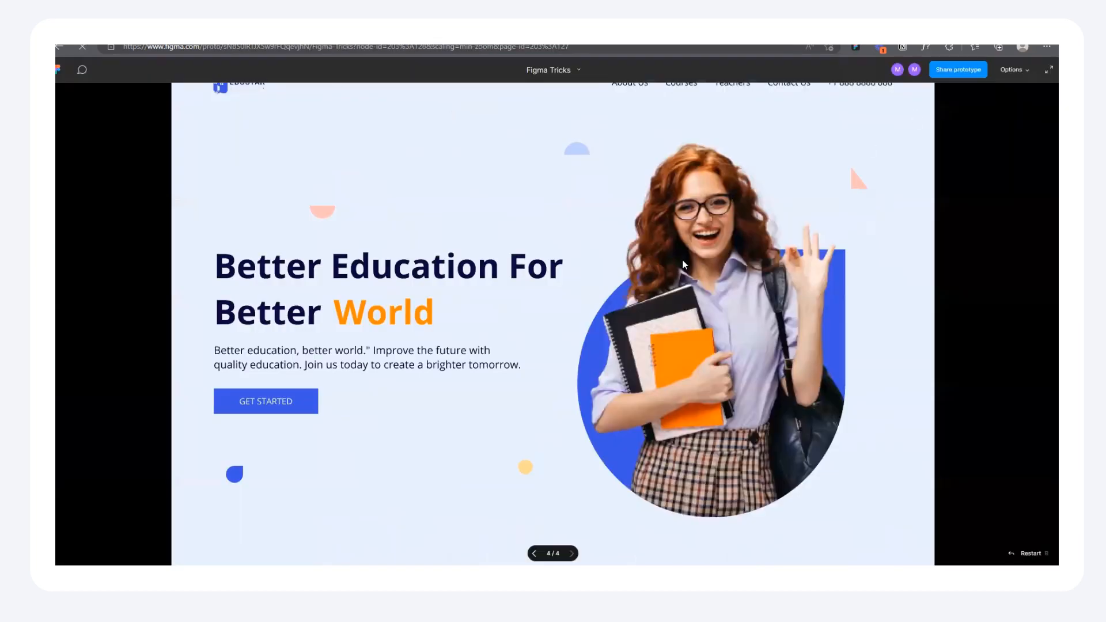
pyautogui.press('F5')
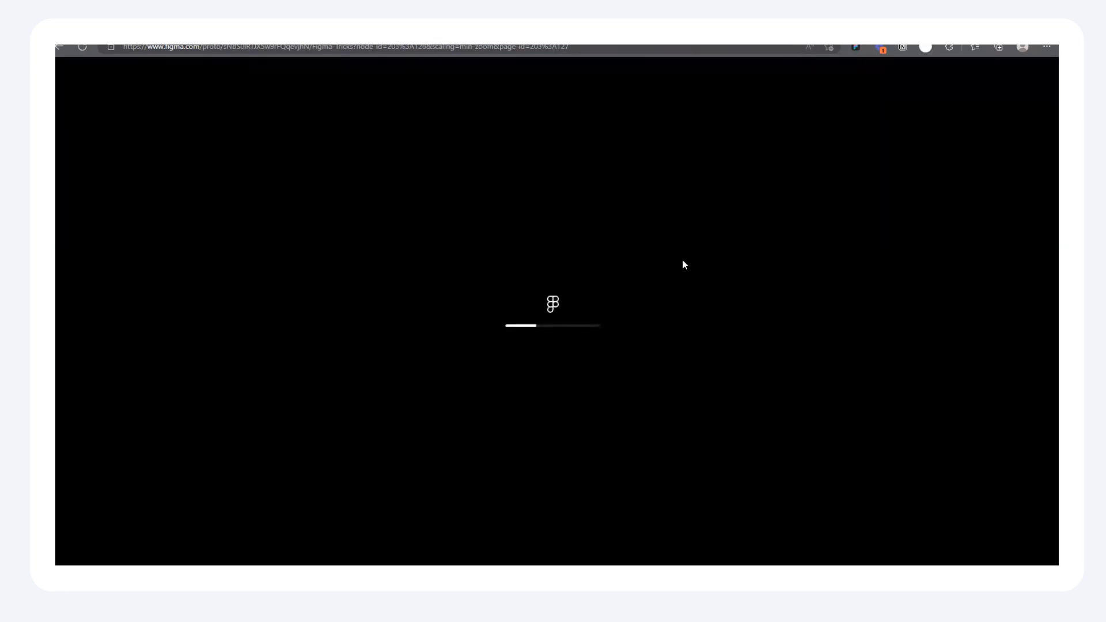